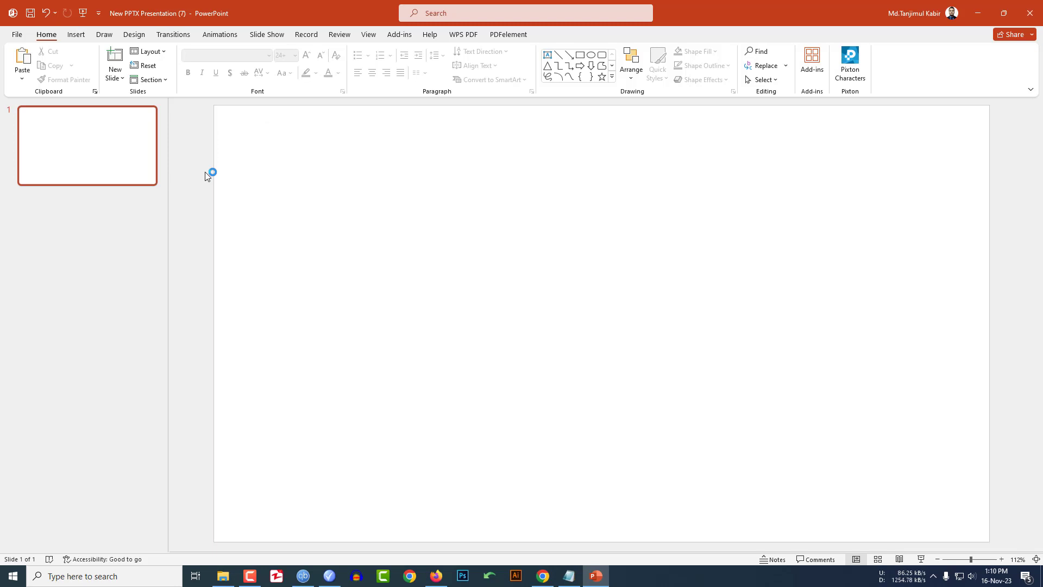
Insert the beach couple photo from the Downloads folder onto the slide
click(77, 34)
click(85, 66)
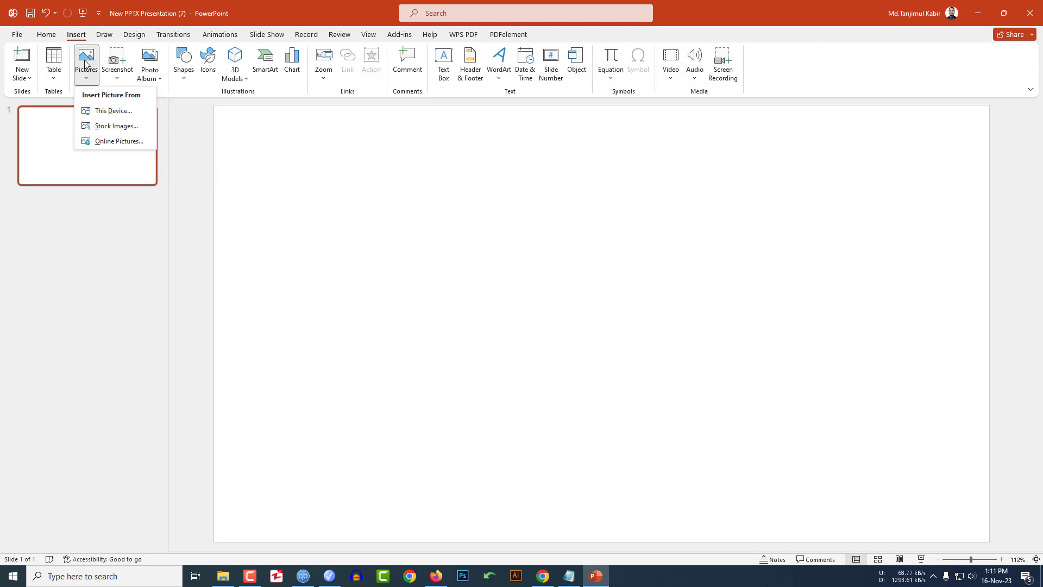
click(112, 111)
click(144, 237)
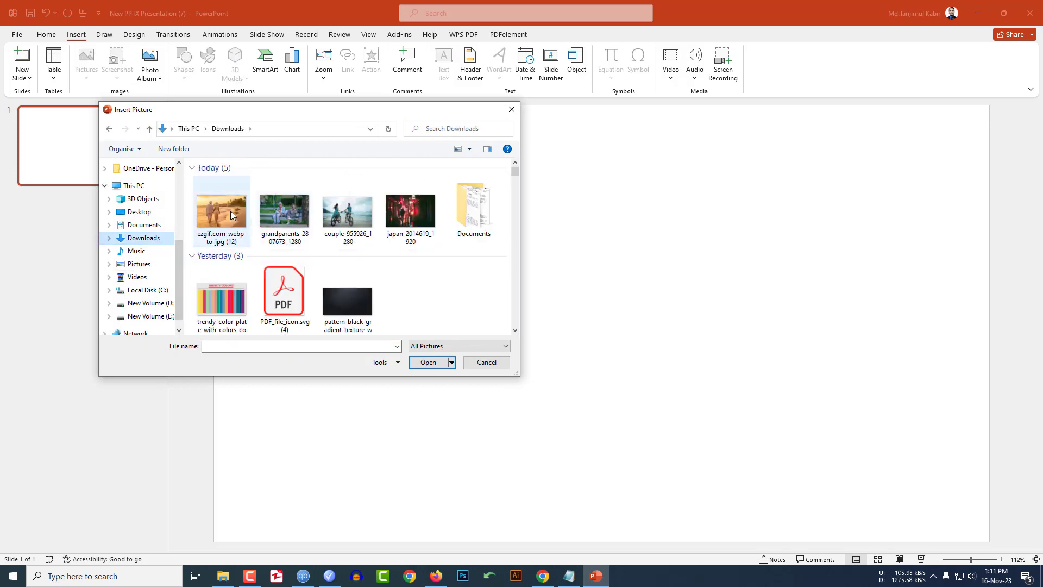
click(221, 212)
click(428, 363)
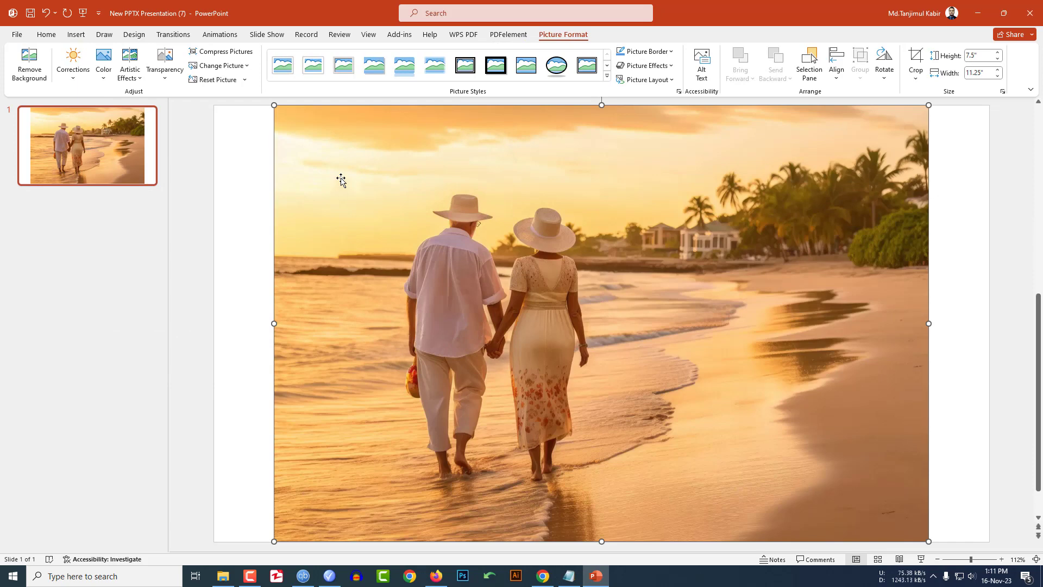
Crop the photo to 16:9, then move and enlarge it to cover the slide
click(916, 74)
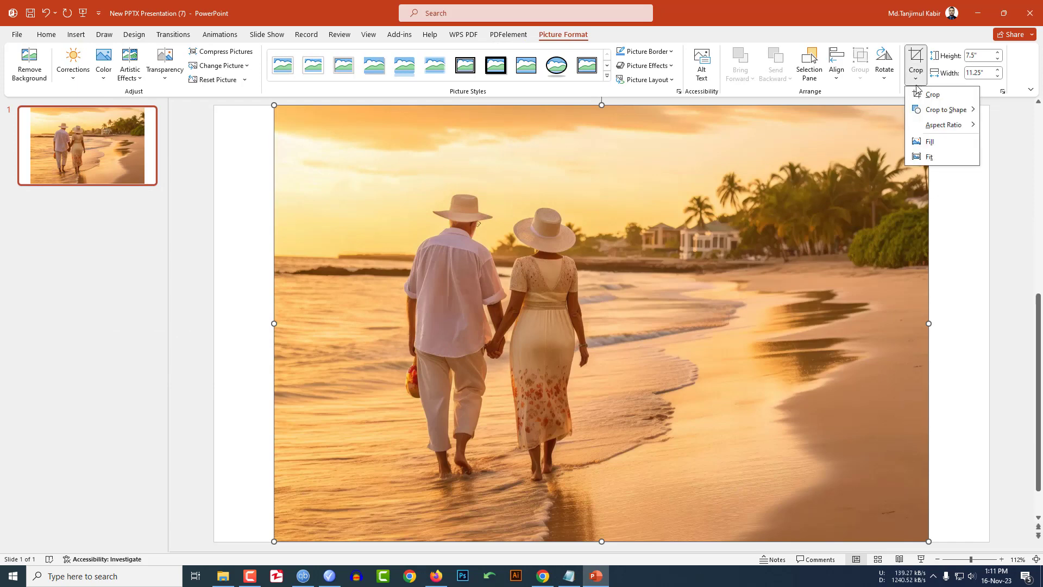
mouse_move(944, 125)
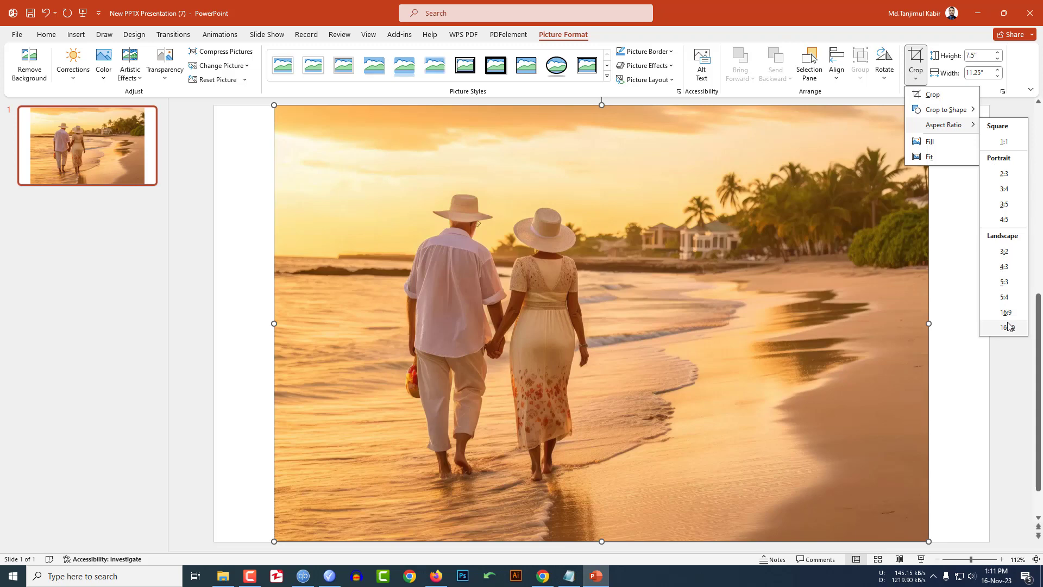
click(1007, 313)
key(Escape)
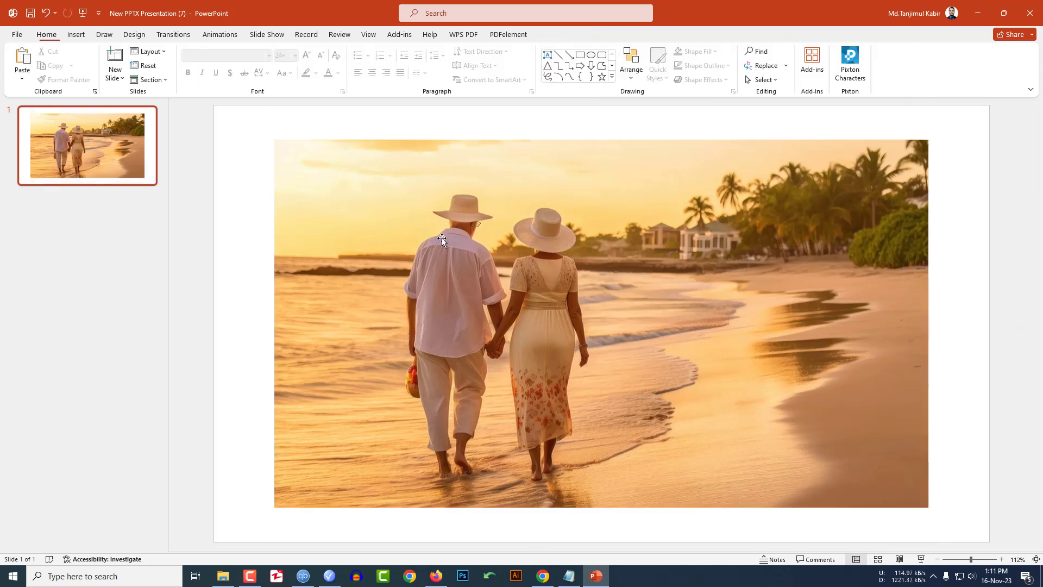
click(447, 229)
drag(447, 230, 406, 201)
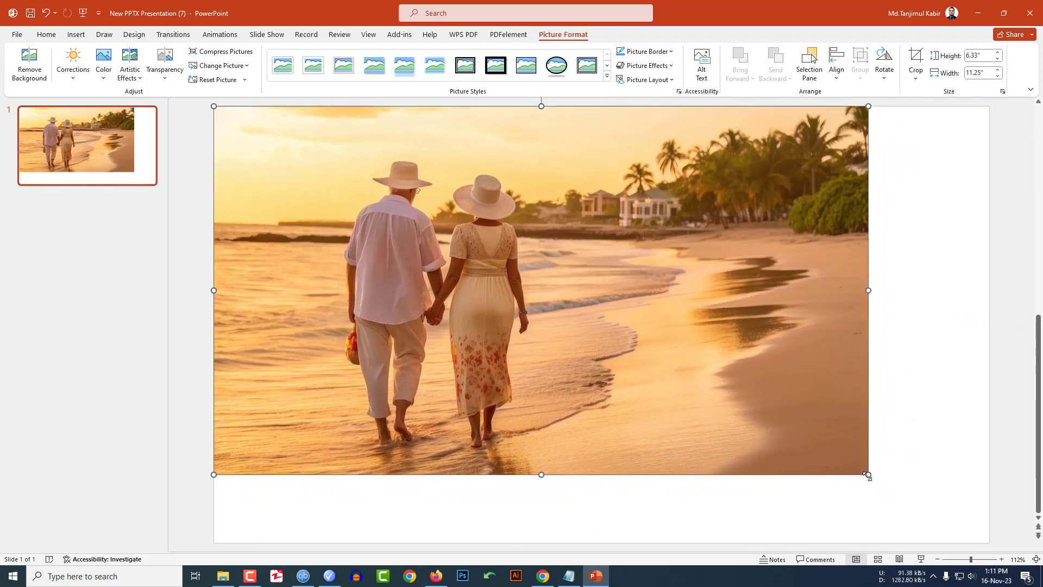
mouse_move(871, 473)
mouse_down()
mouse_move(926, 514)
mouse_move(990, 540)
mouse_up()
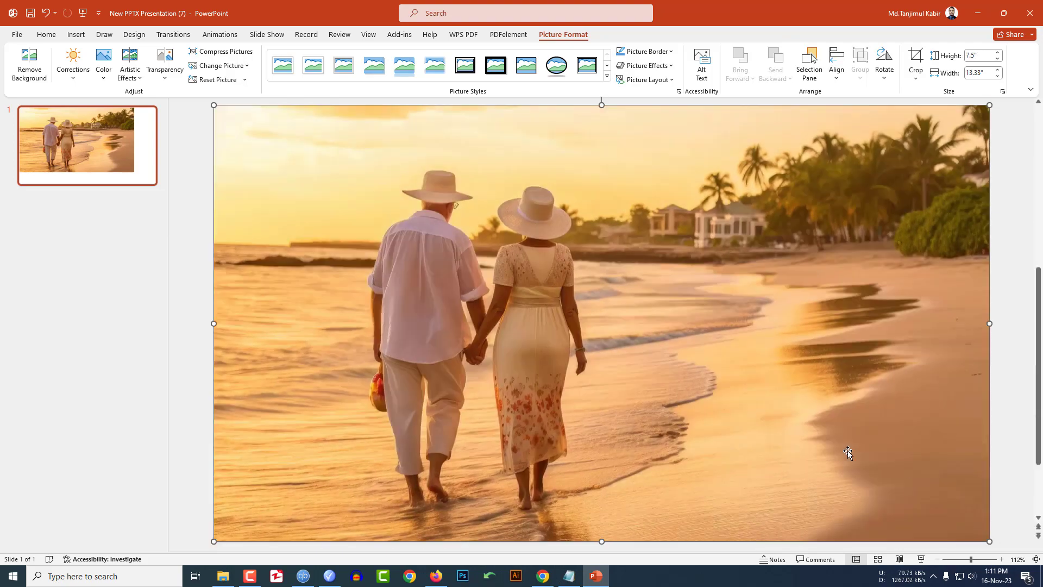
scroll(577, 352, down, 3)
Draw a rectangle without an outline over the photo's left part
click(260, 326)
click(76, 34)
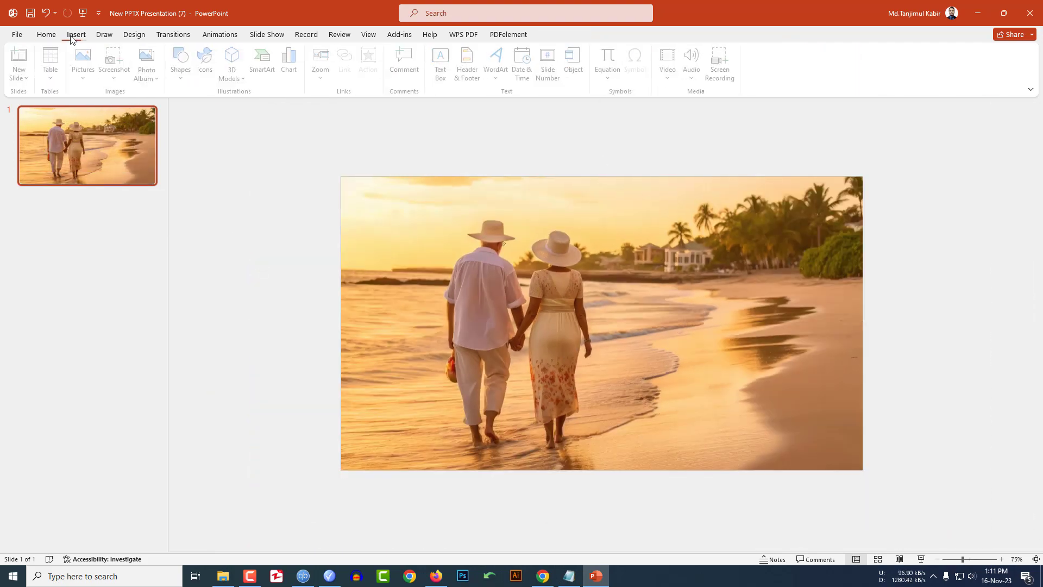
click(184, 66)
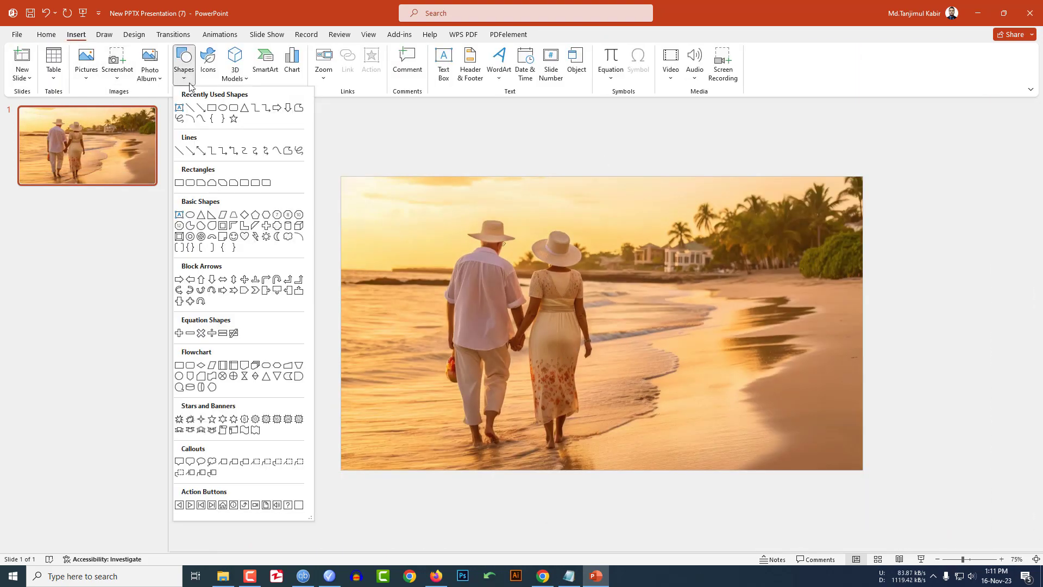
click(211, 112)
drag(340, 176, 654, 470)
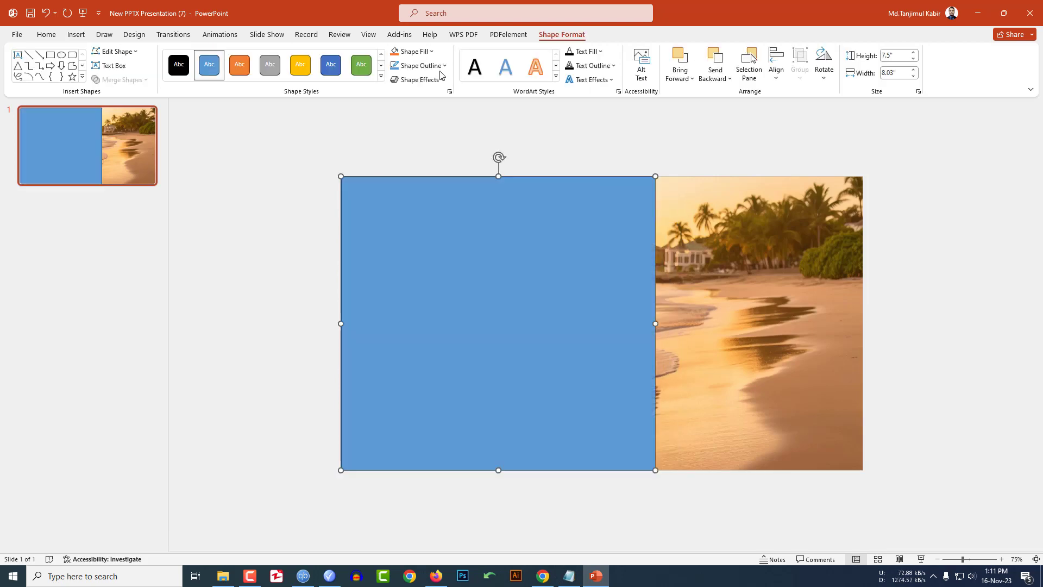
click(444, 65)
click(425, 185)
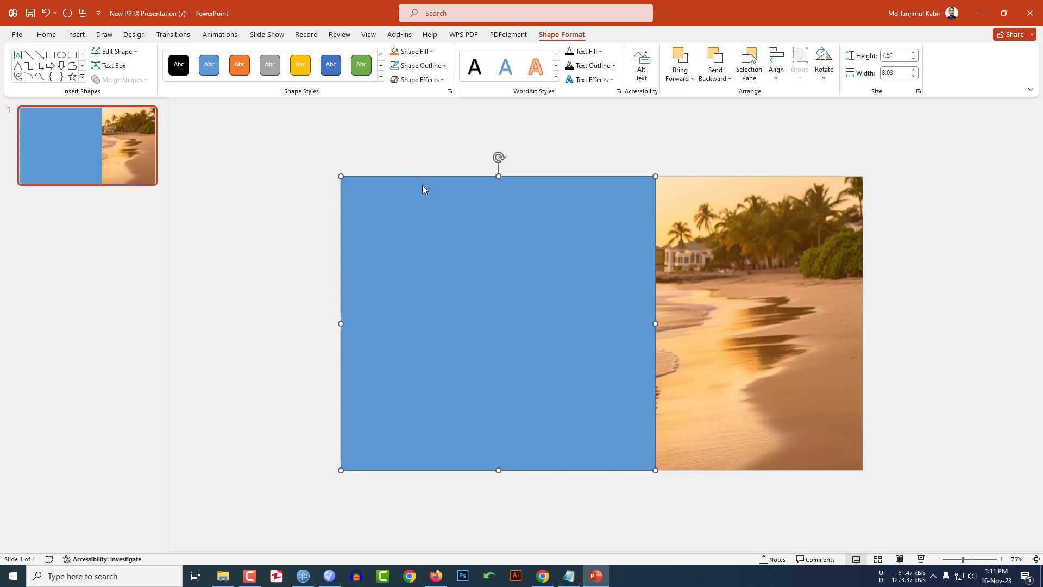
Edit the rectangle's points to bend its right edge into an S-curve
right_click(533, 241)
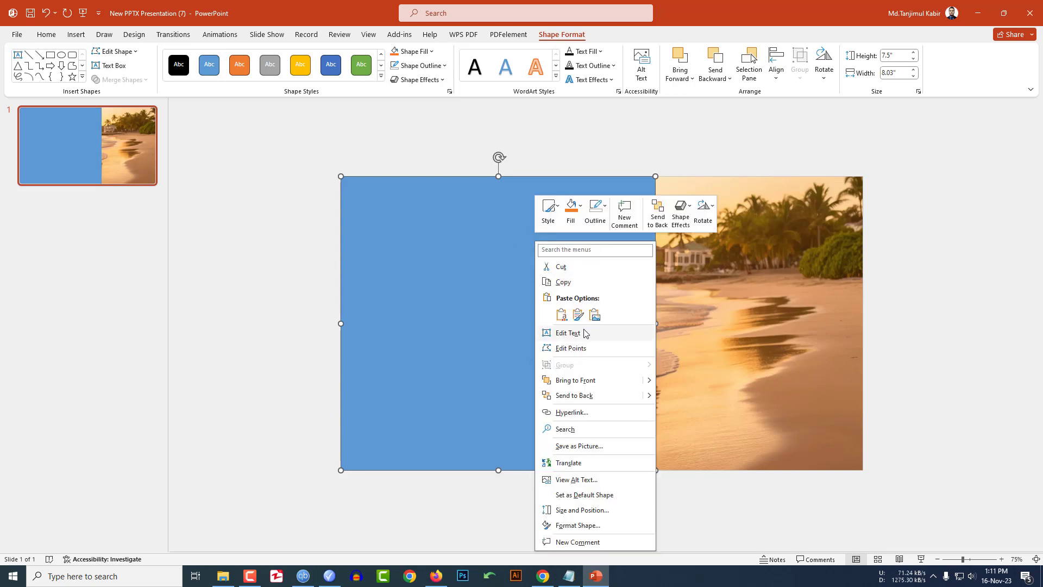
click(579, 349)
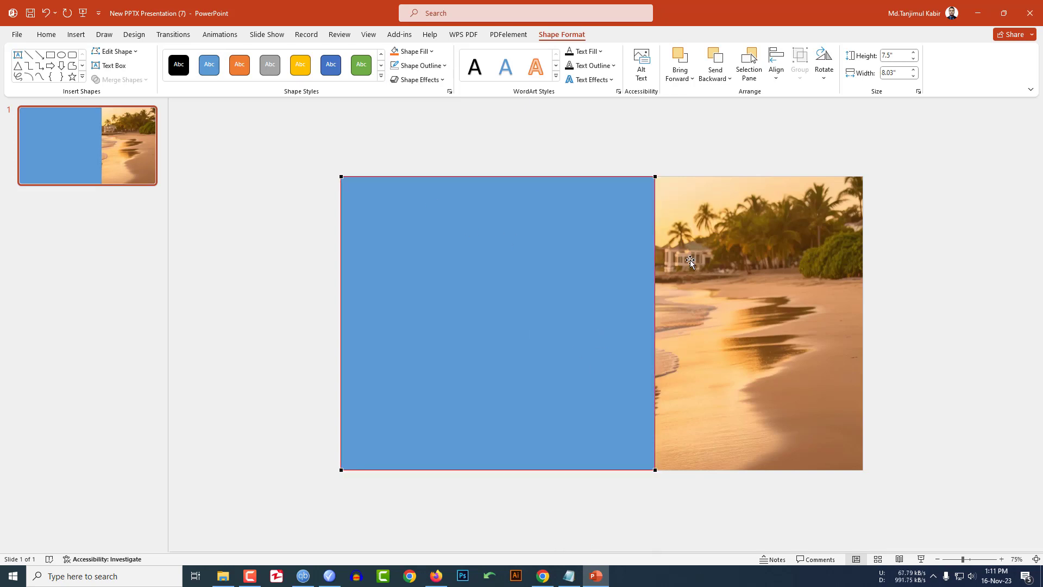
click(655, 178)
drag(654, 275, 583, 253)
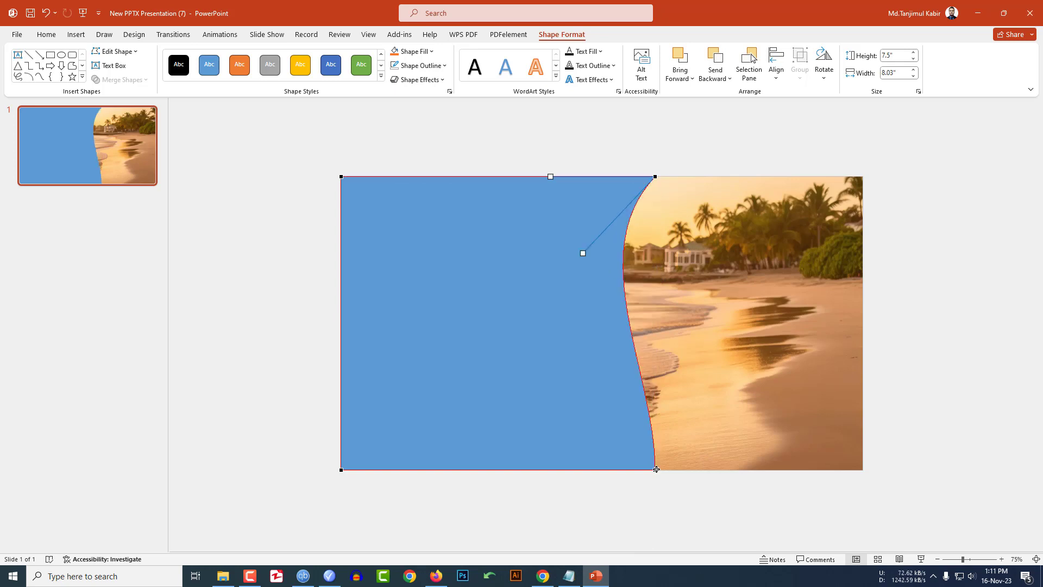
click(656, 468)
drag(654, 372, 692, 357)
Fill the curved shape with the couple-on-bicycles photo from a file
click(909, 350)
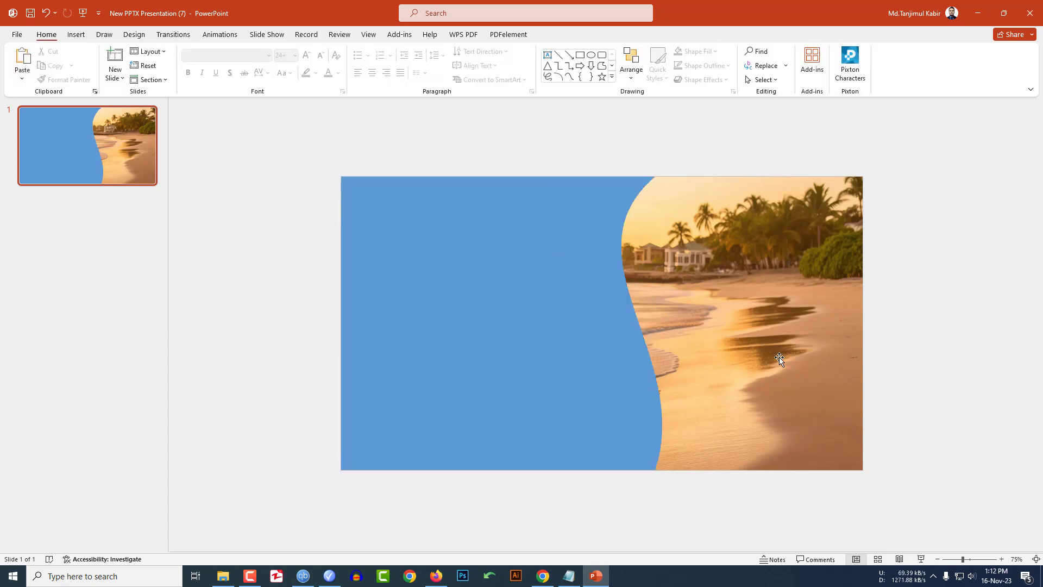
click(521, 317)
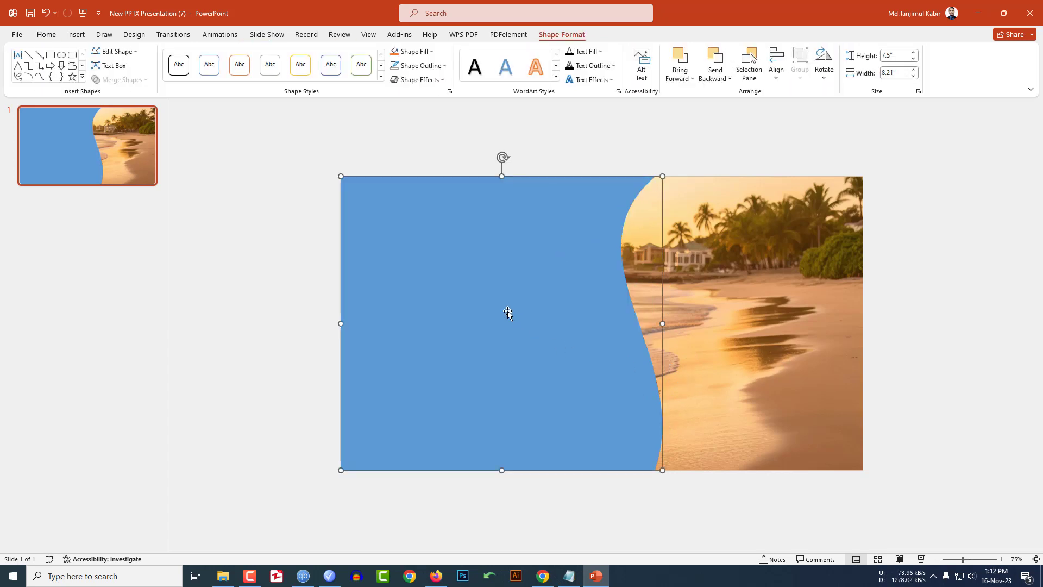
right_click(495, 236)
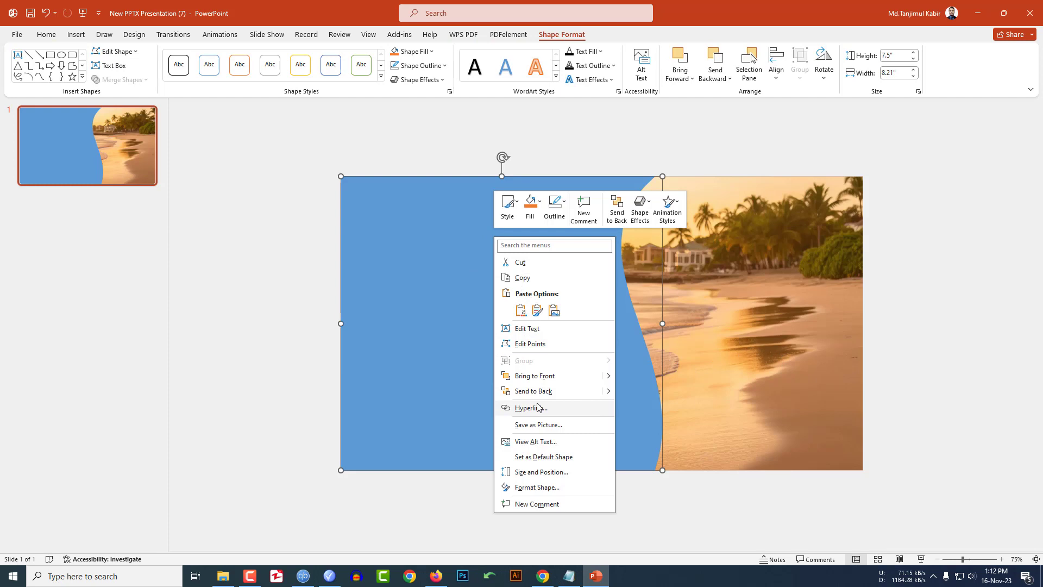
click(536, 488)
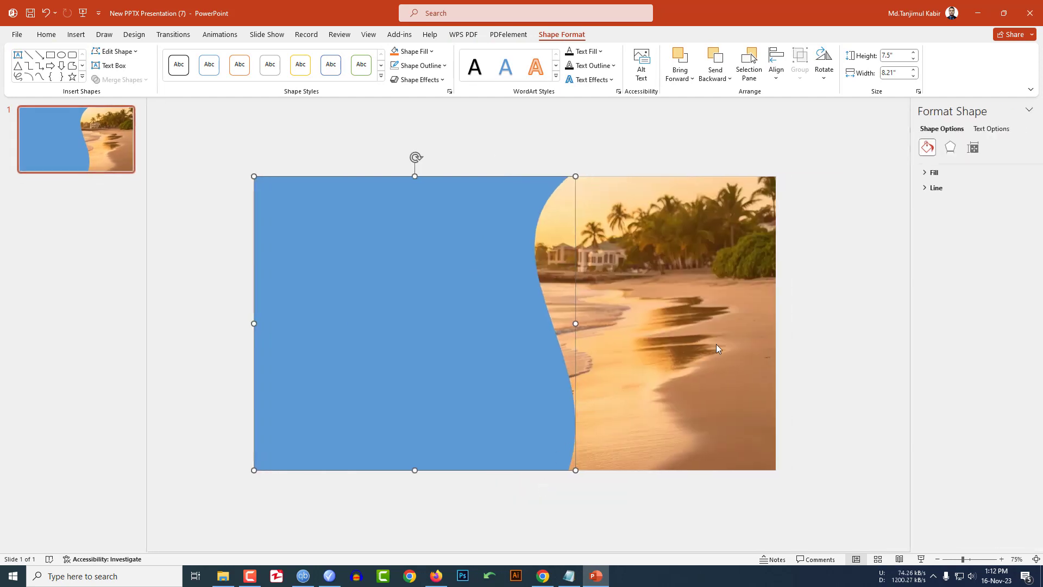
click(912, 174)
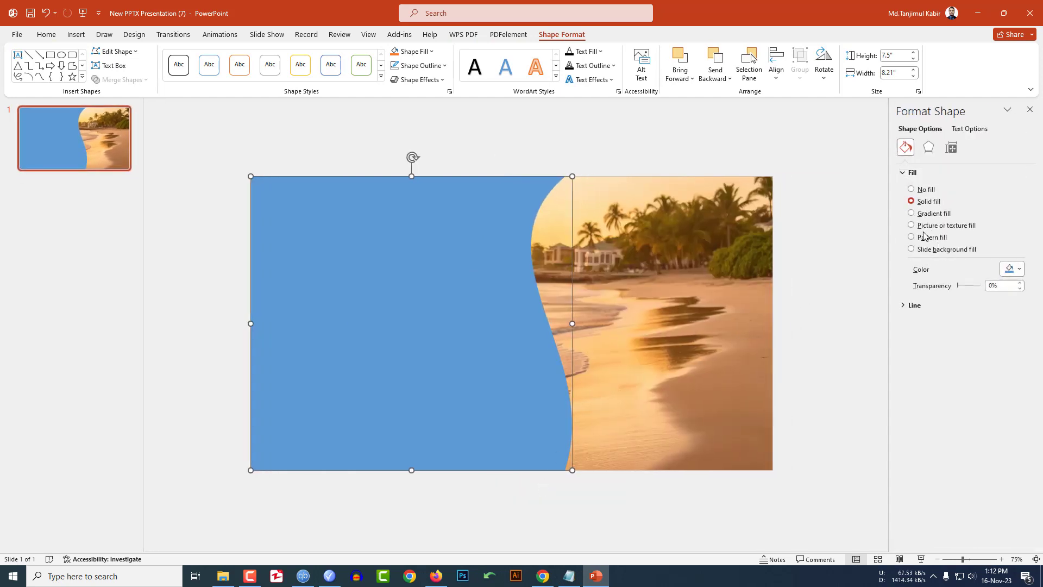
click(912, 225)
click(929, 279)
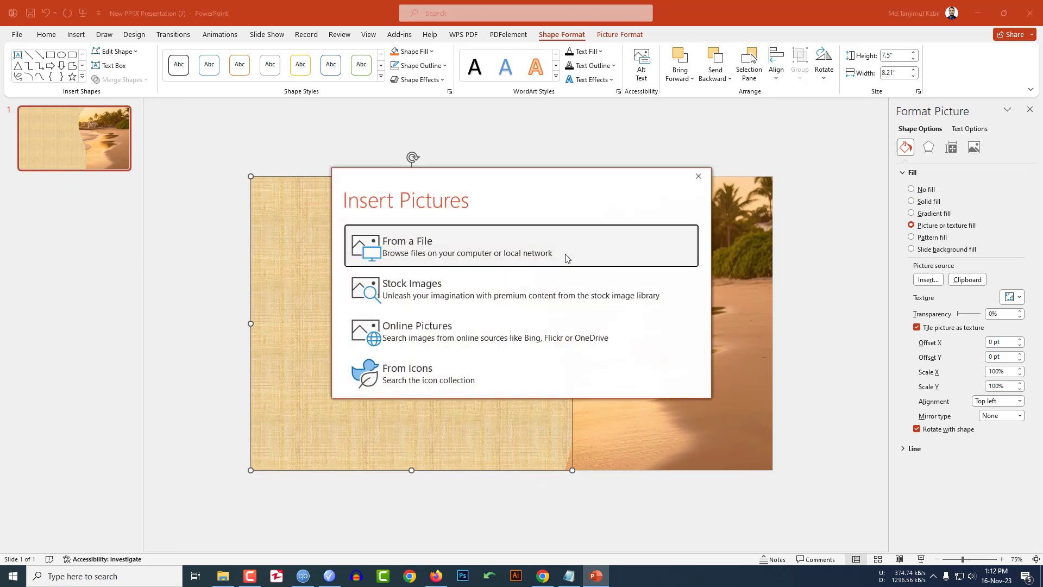
click(429, 245)
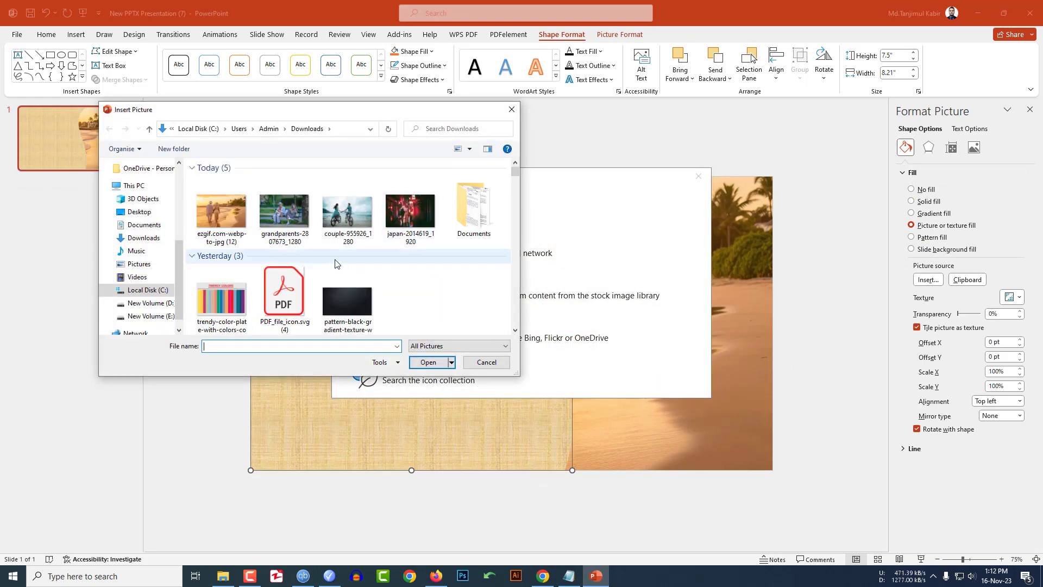
click(347, 214)
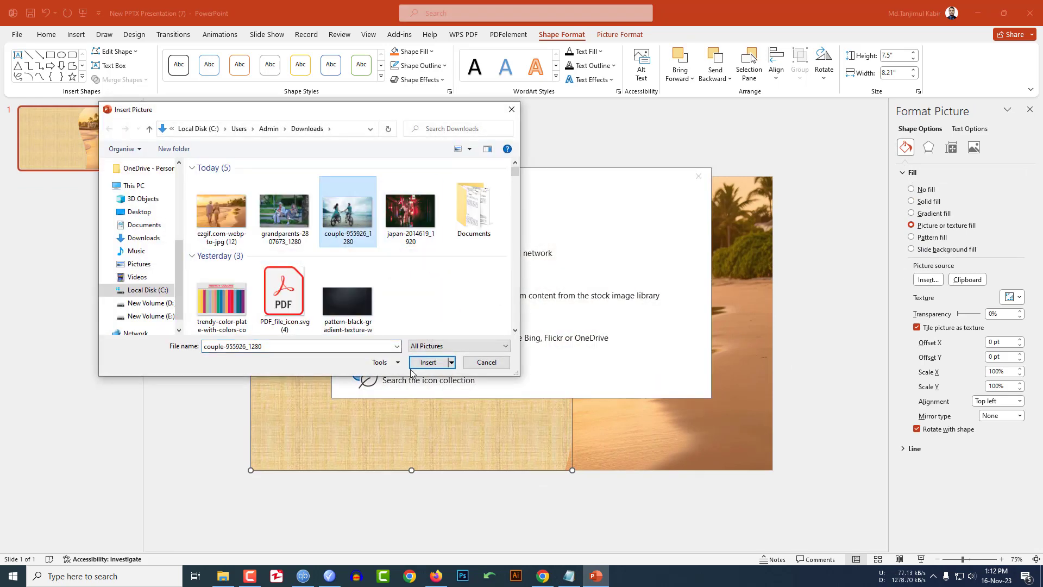
click(428, 362)
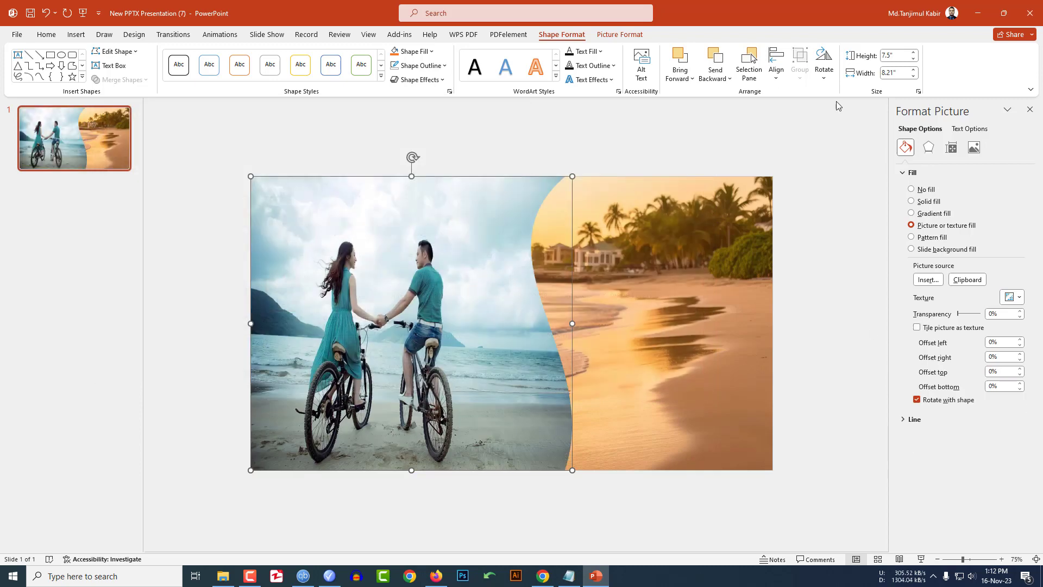
Crop the fill photo to Fill and shift it rightward within the shape
click(620, 34)
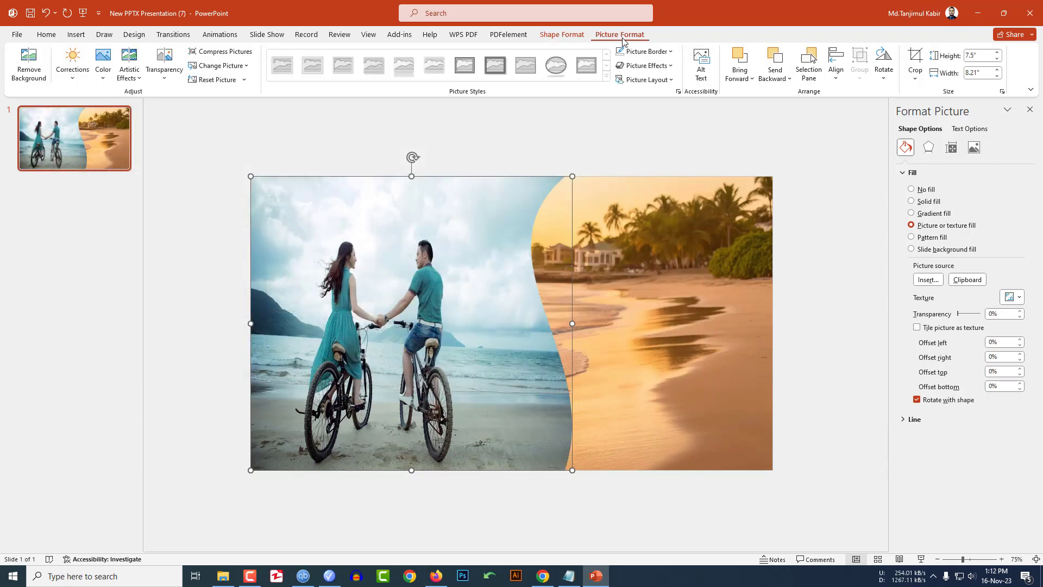
click(916, 72)
click(931, 142)
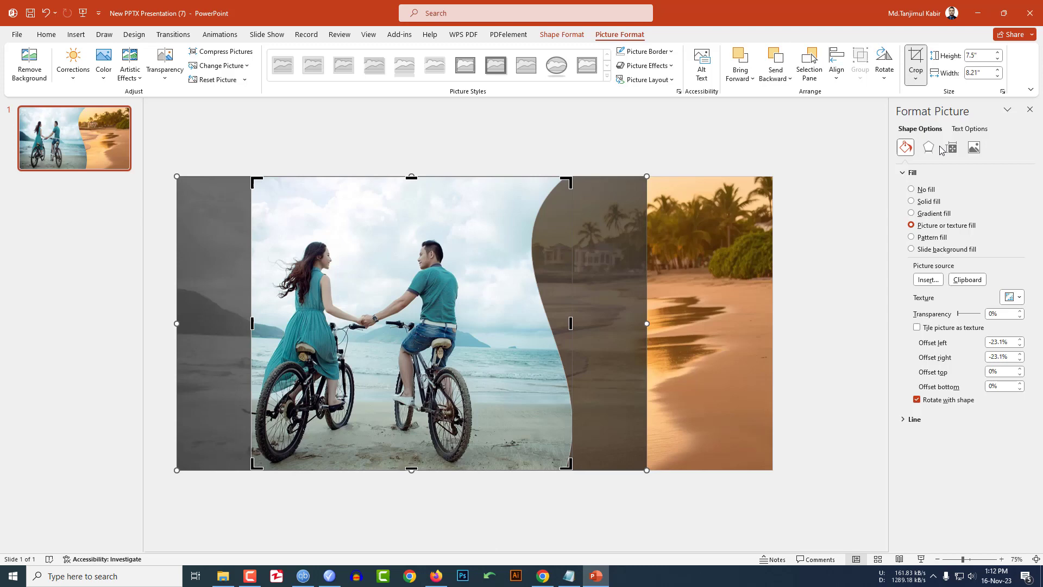
drag(359, 272, 431, 271)
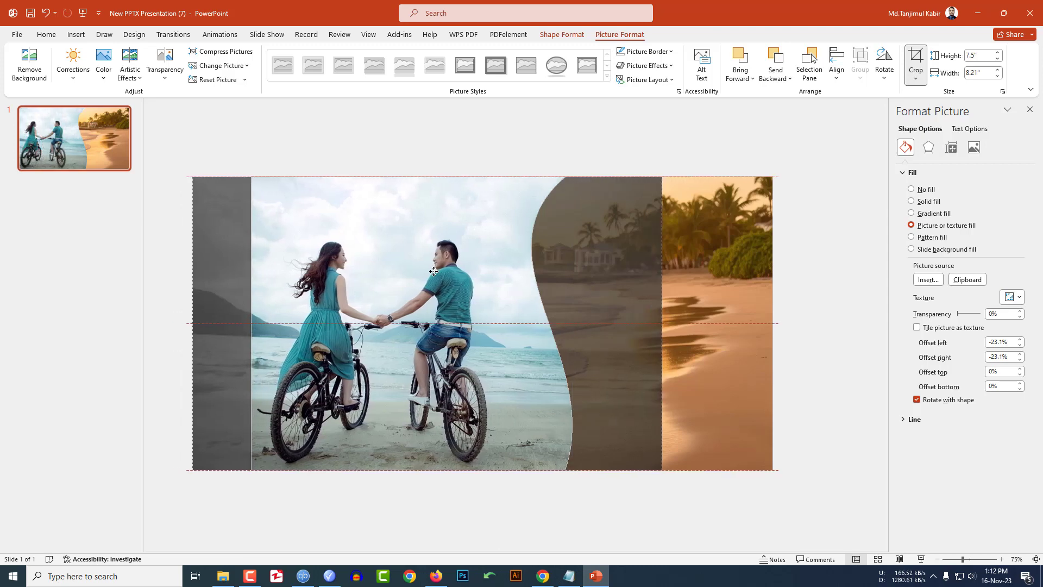
Apply a shadow effect preset to the cycling couple picture
click(438, 151)
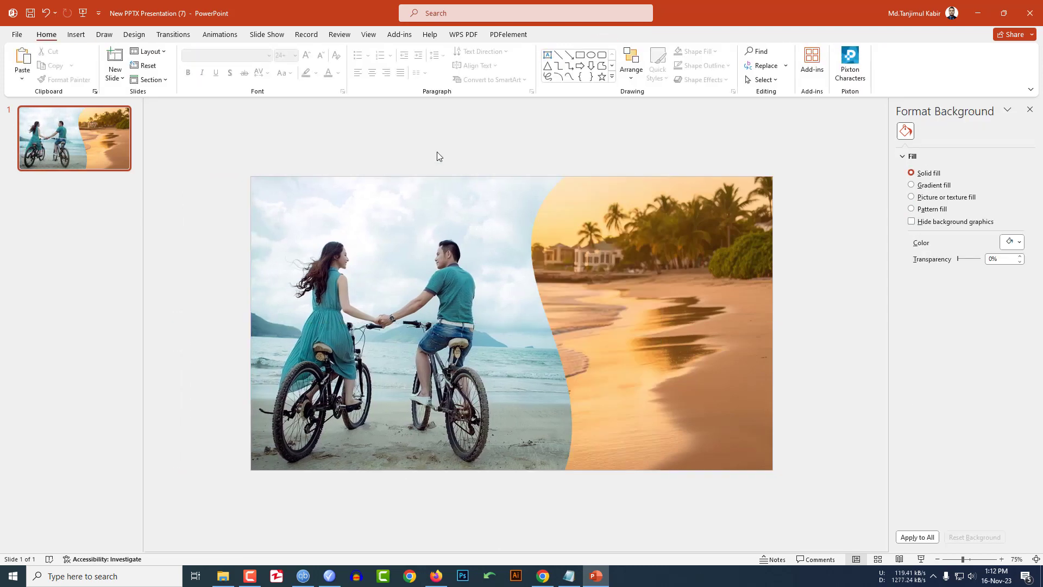
click(472, 260)
click(471, 260)
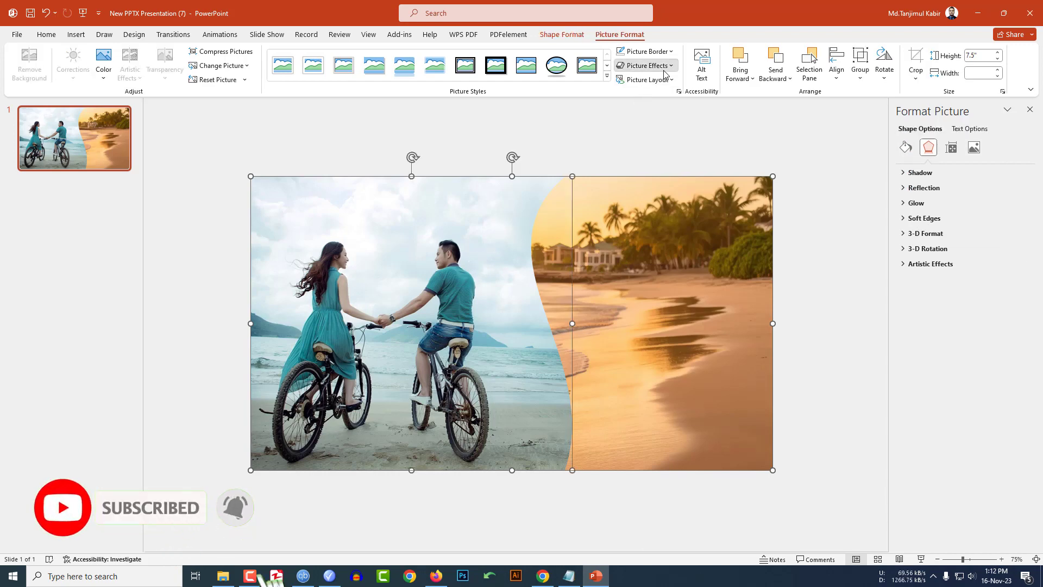
click(646, 65)
mouse_move(652, 109)
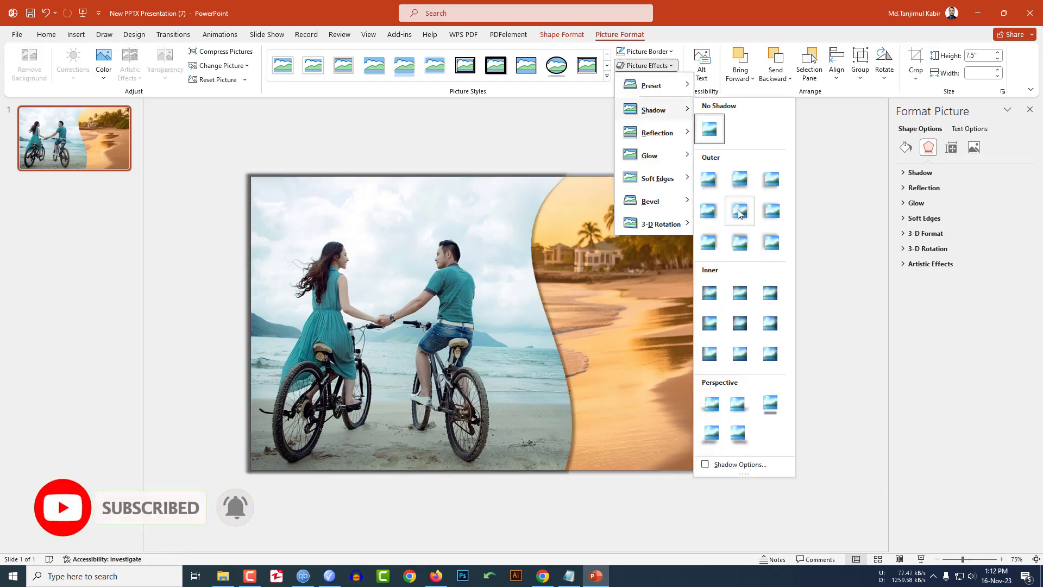
click(740, 213)
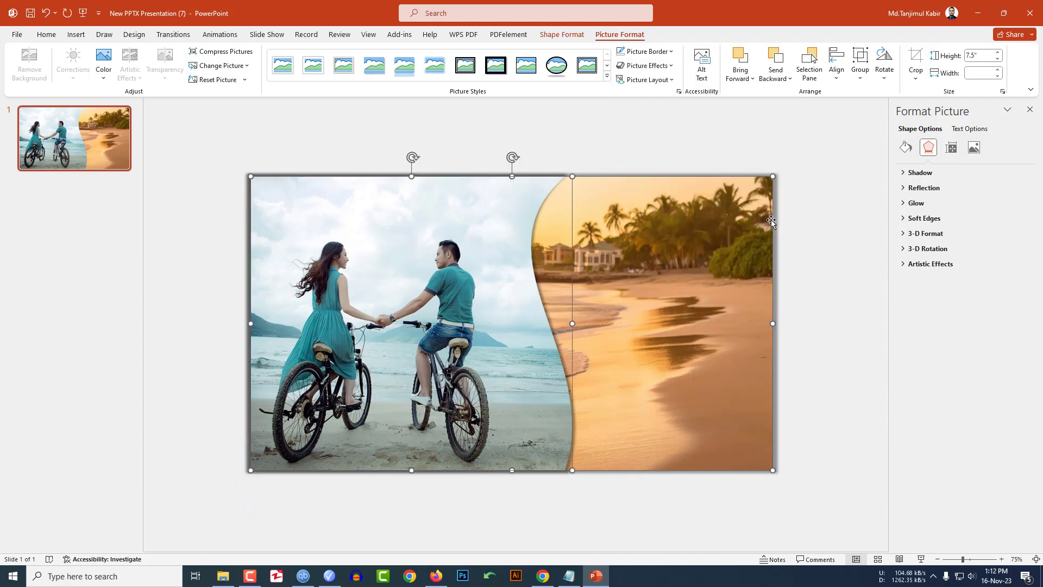
Move the cycling couple picture left to reveal the beach photo
click(832, 237)
scroll(491, 328, down, 1)
click(491, 329)
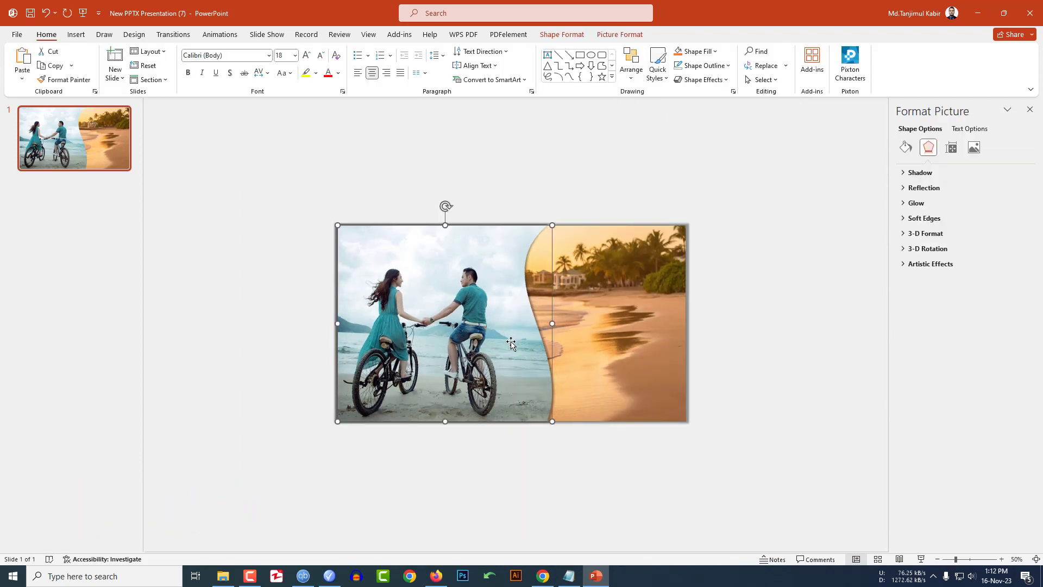
drag(510, 349, 303, 348)
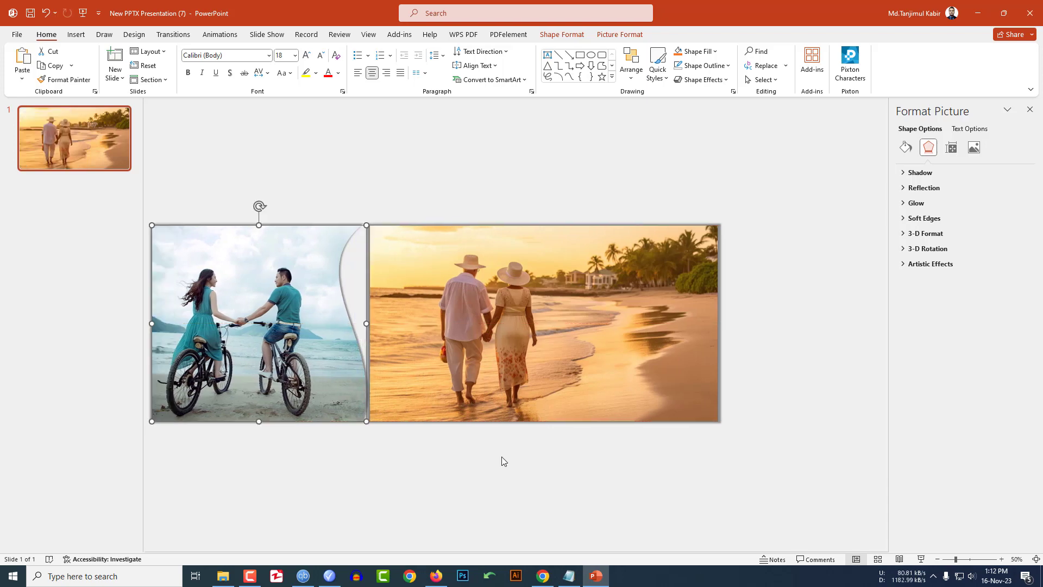
Give the cycling couple picture a Lines motion path going Right and extend its endpoint
click(221, 35)
click(740, 69)
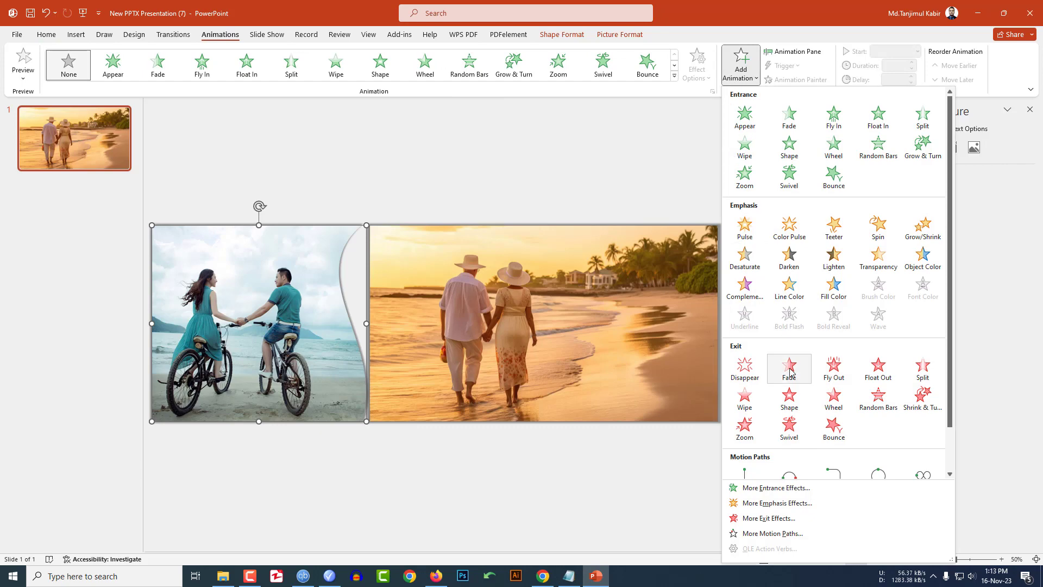
scroll(759, 367, down, 2)
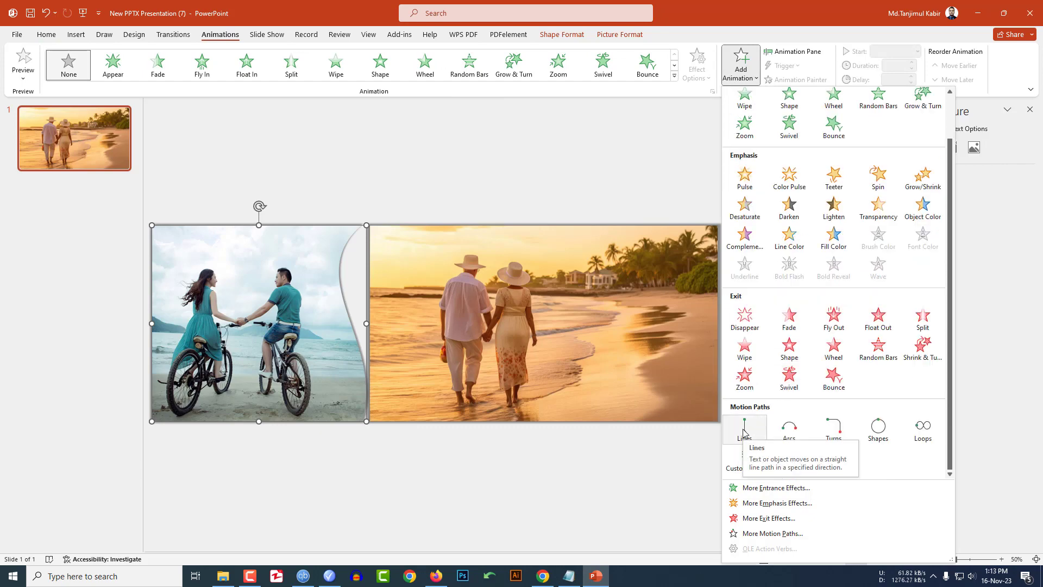
click(744, 427)
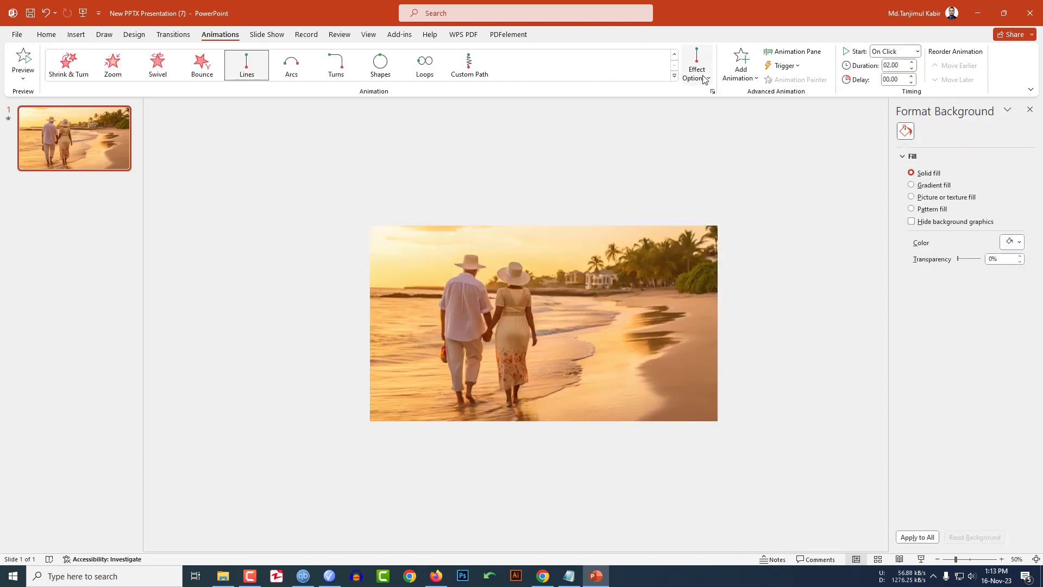
click(697, 73)
click(722, 168)
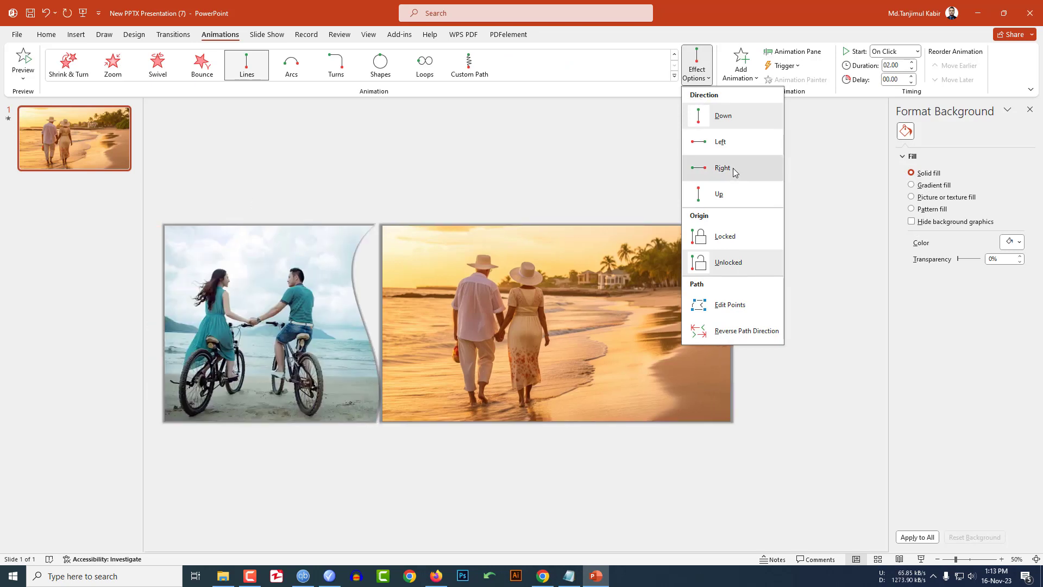
drag(356, 325, 451, 327)
click(498, 447)
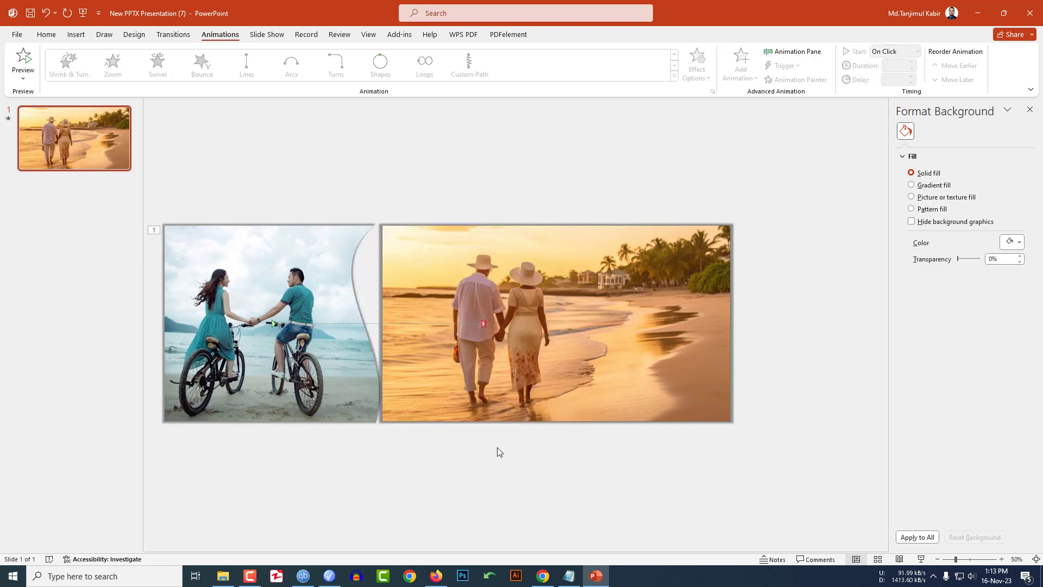
Copy the line animation onto the beach photo with Animation Painter and adjust its path
click(314, 392)
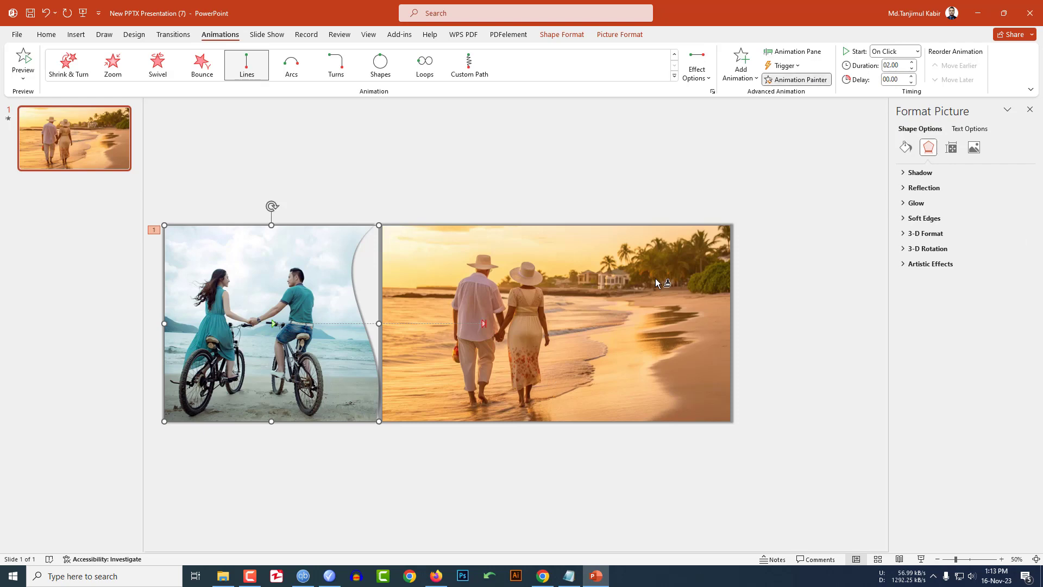
click(657, 330)
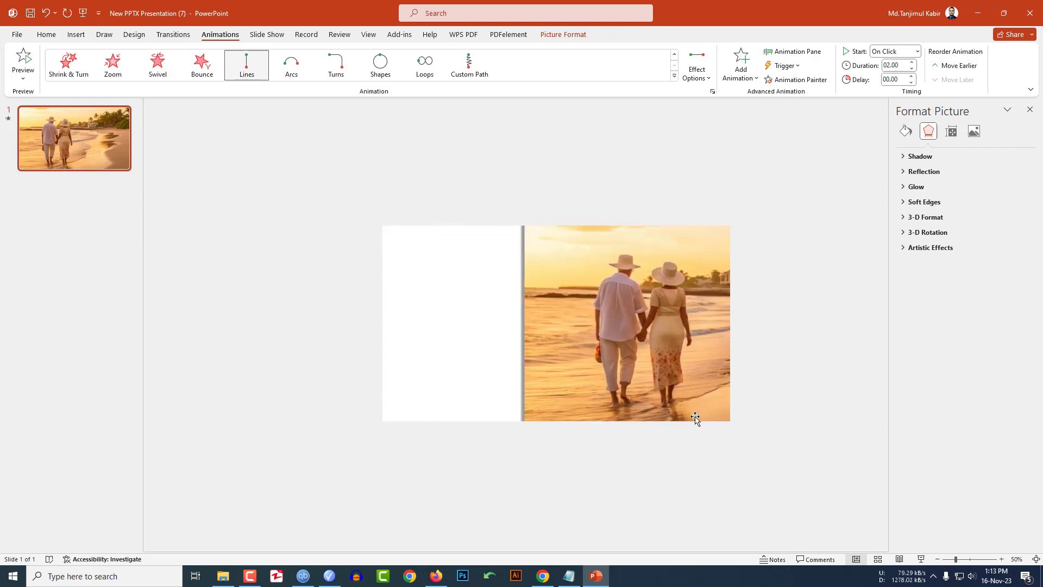
mouse_move(695, 367)
mouse_down()
mouse_move(769, 324)
mouse_move(742, 321)
mouse_up()
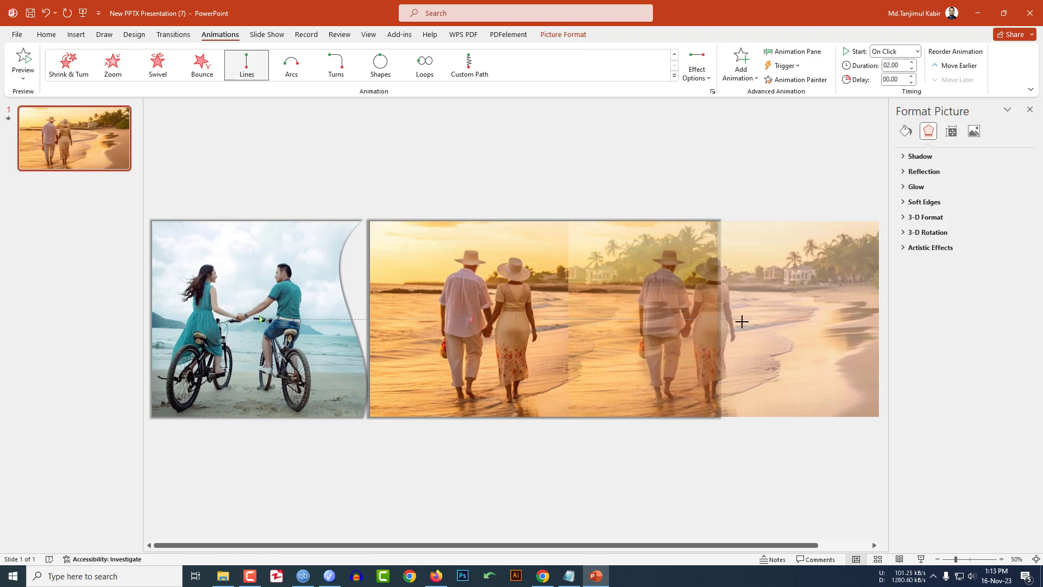
drag(741, 321, 716, 326)
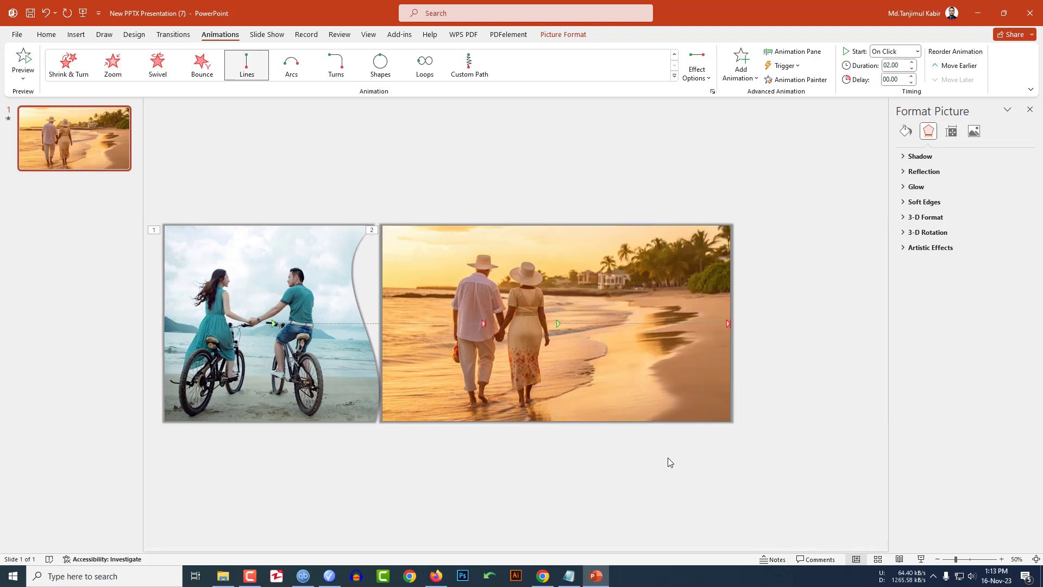
Set the beach photo's animation to start After Previous
click(667, 457)
click(563, 376)
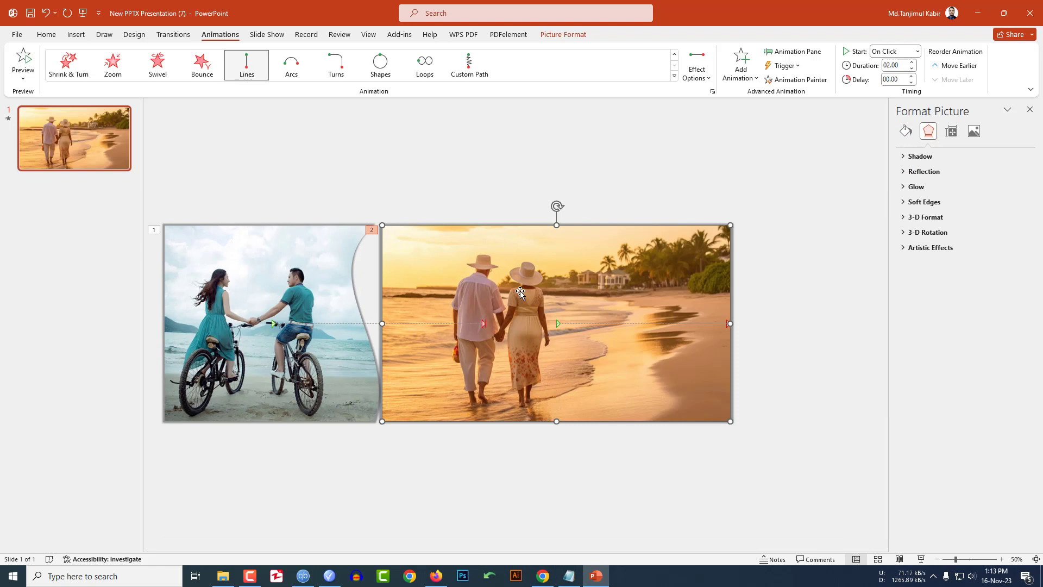
click(916, 51)
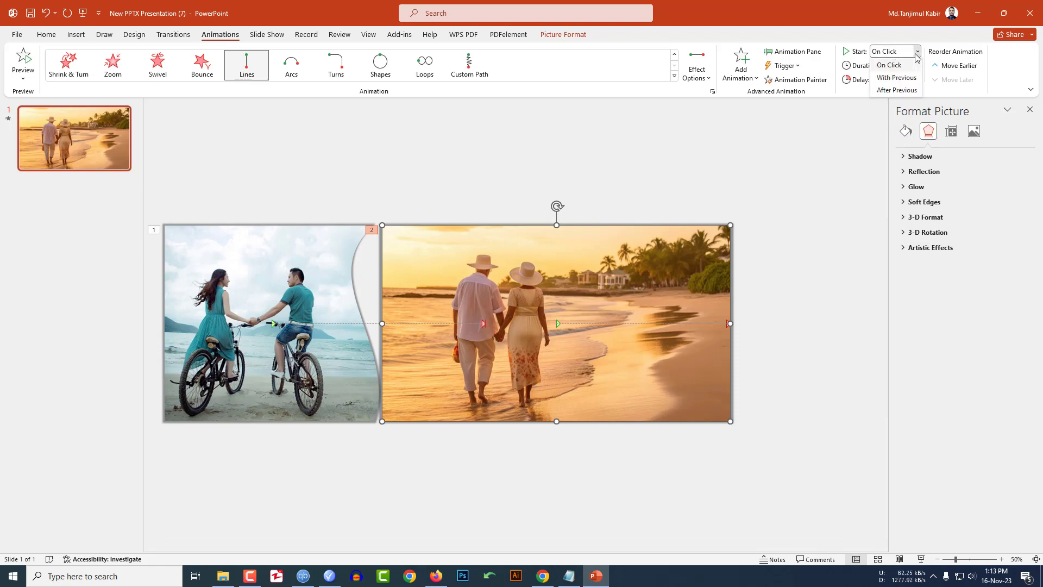
click(897, 81)
Draw a text box above the pictures for the OLD VS YOUNG title
click(76, 35)
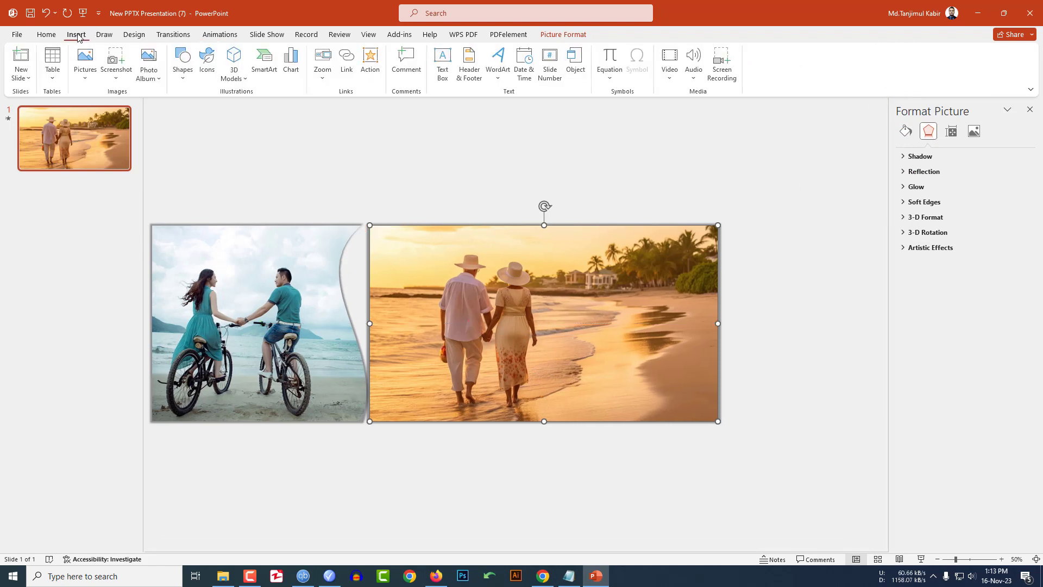
click(185, 77)
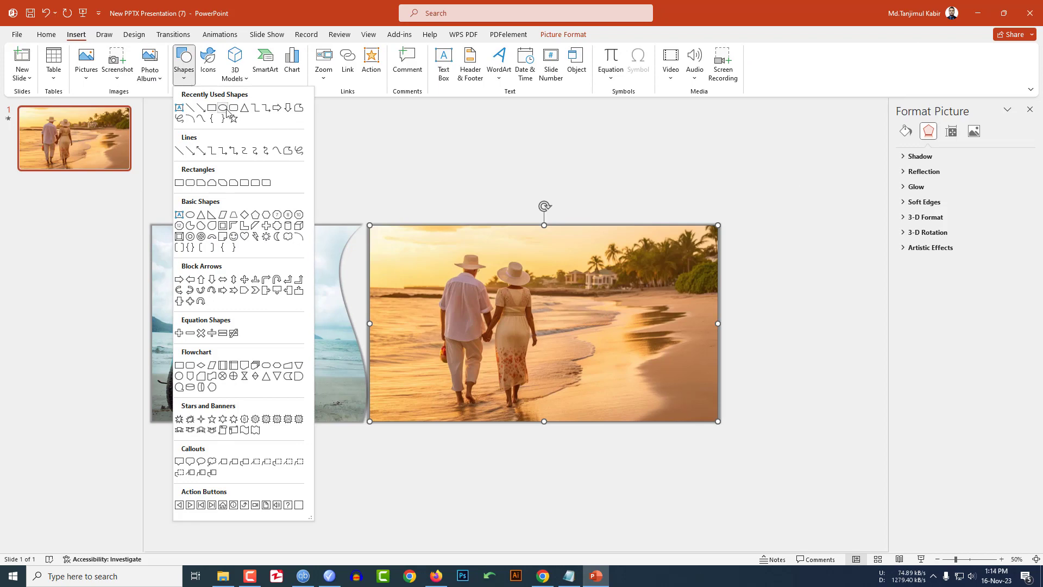
click(179, 109)
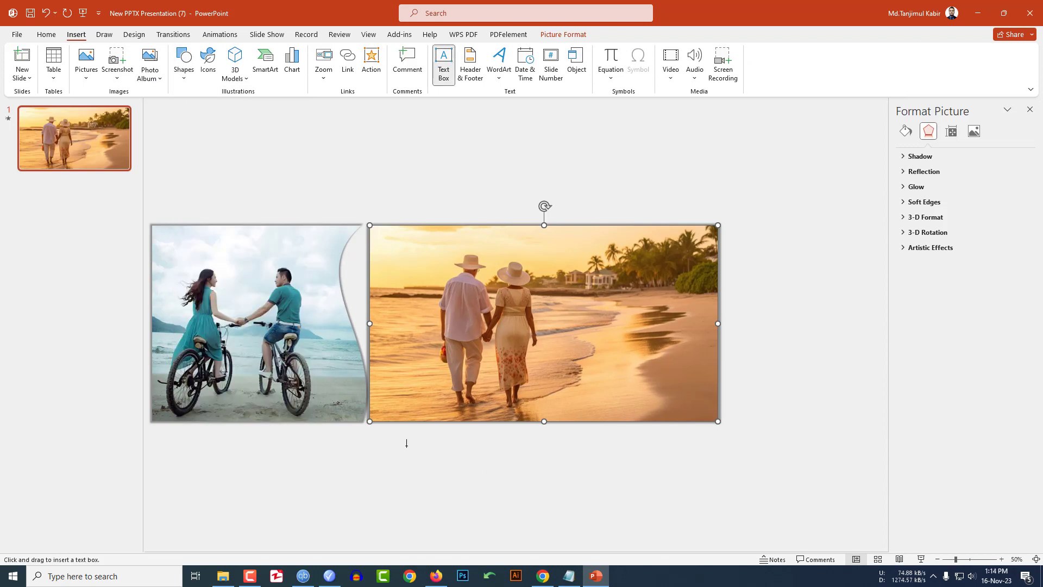
drag(429, 164, 615, 204)
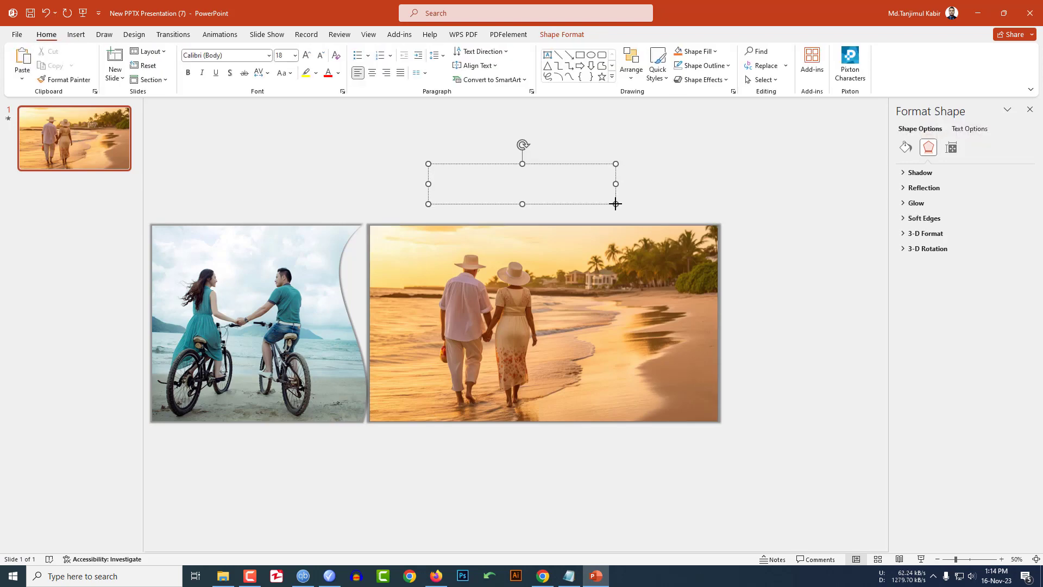
text(OLD VS)
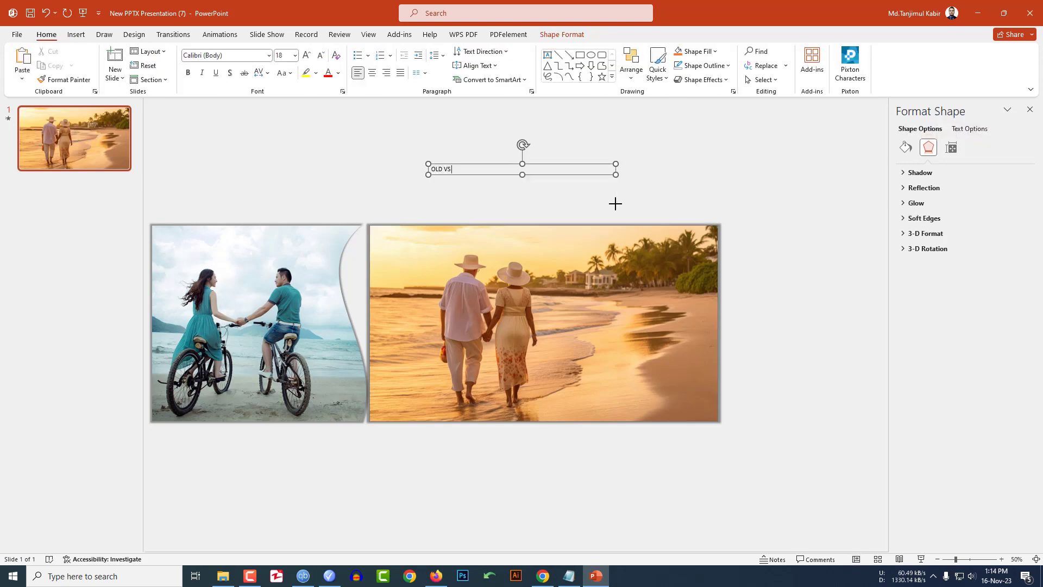
text( YOUNG)
Make the title white at size 72 and widen the box to one line
key(ctrl+a)
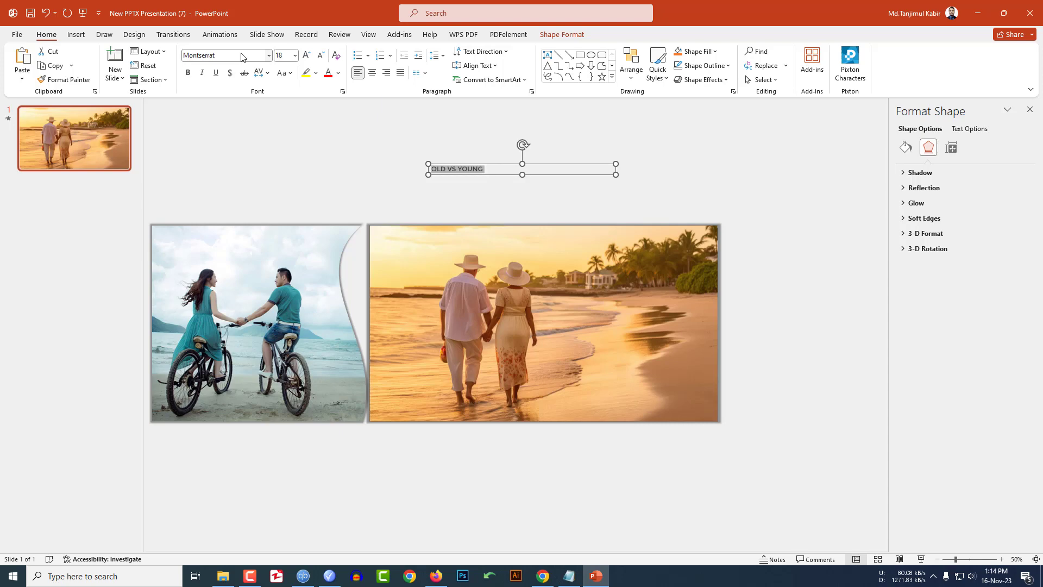
click(337, 73)
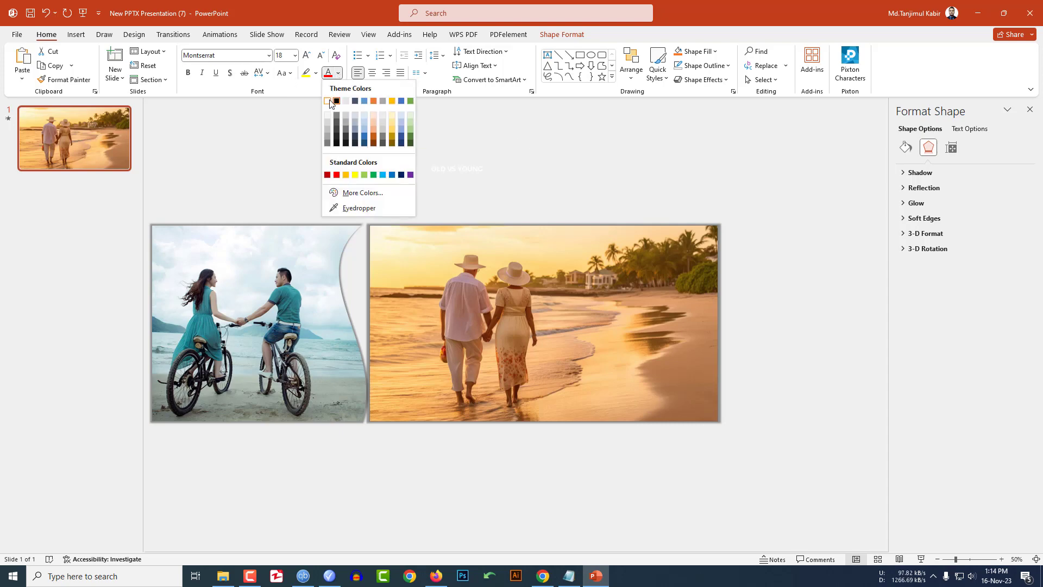
click(329, 101)
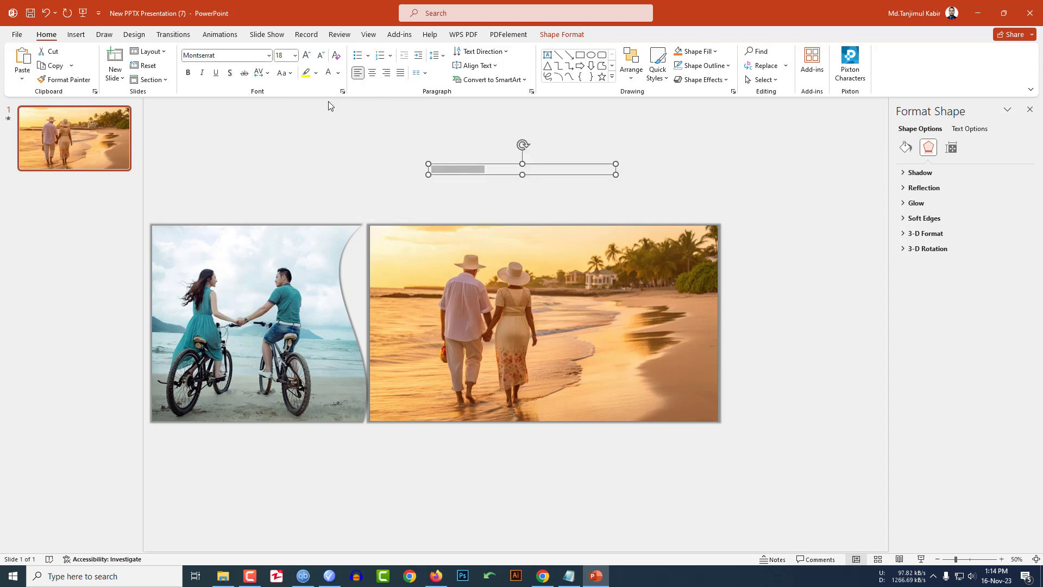
click(295, 54)
click(286, 321)
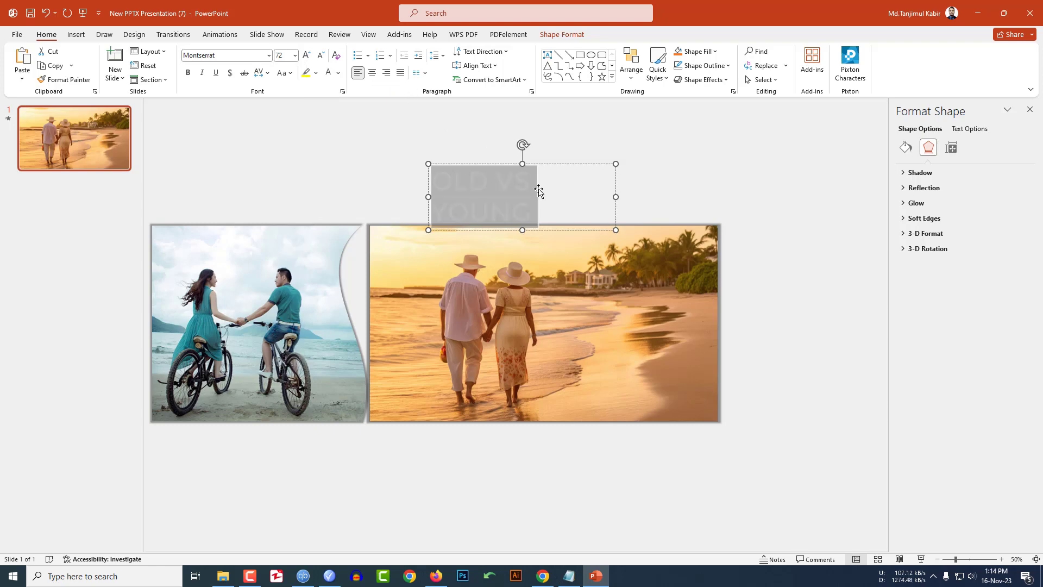
drag(616, 197, 660, 181)
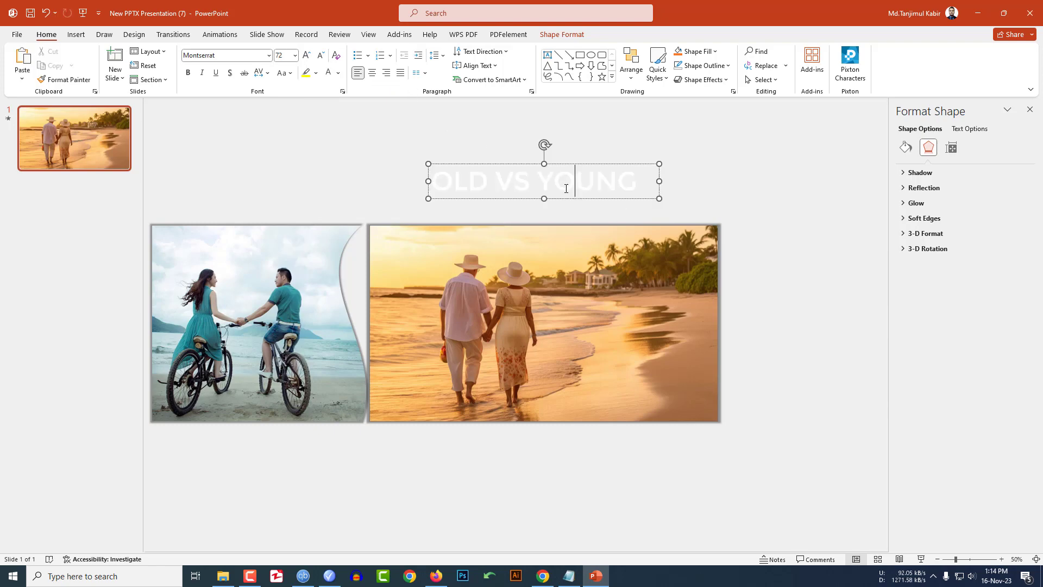
Remove the title's text fill, add a shadow, and move it onto the beach photo
click(561, 35)
click(602, 51)
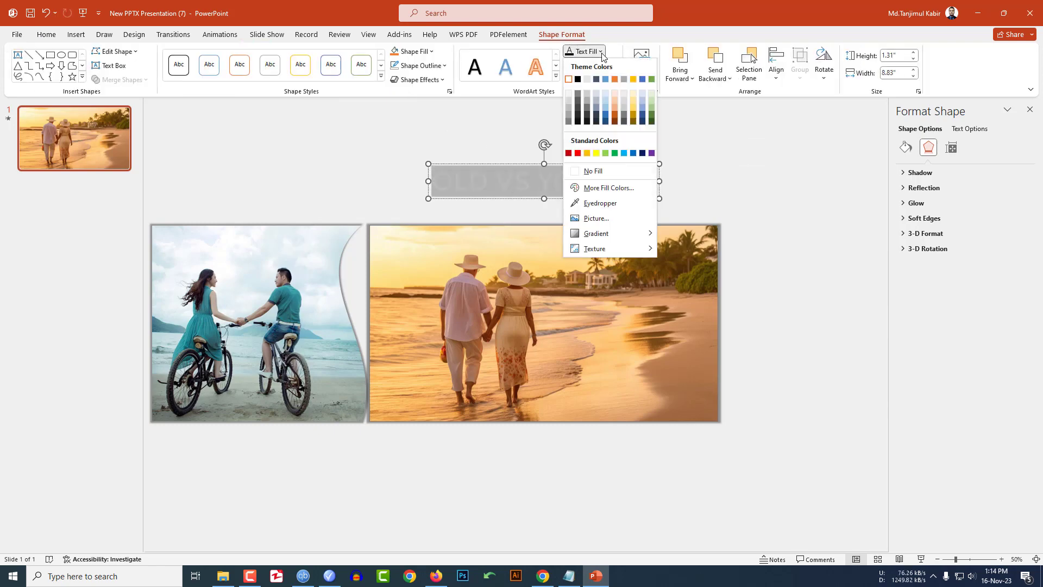
click(594, 79)
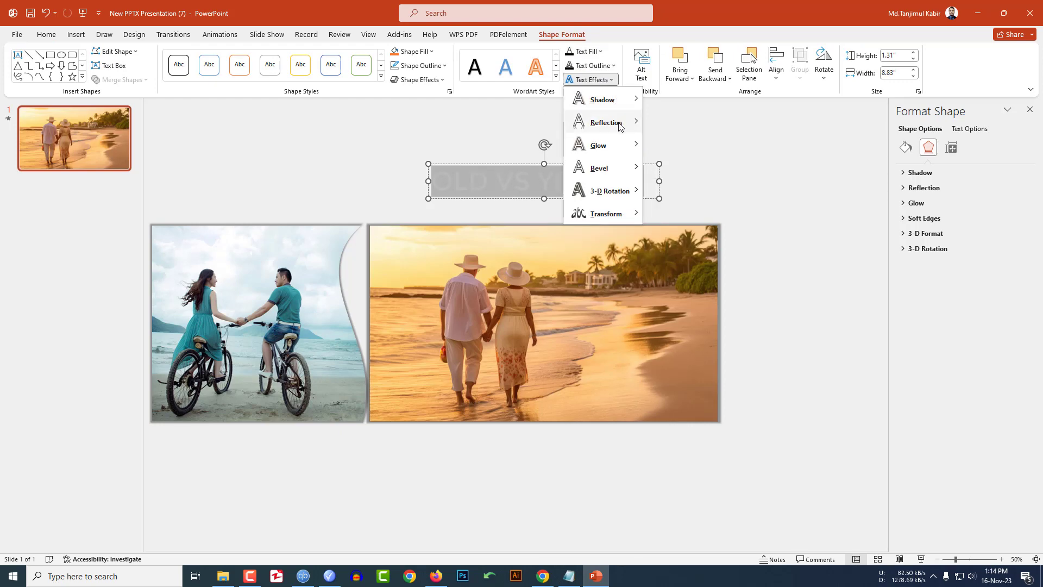
mouse_move(602, 100)
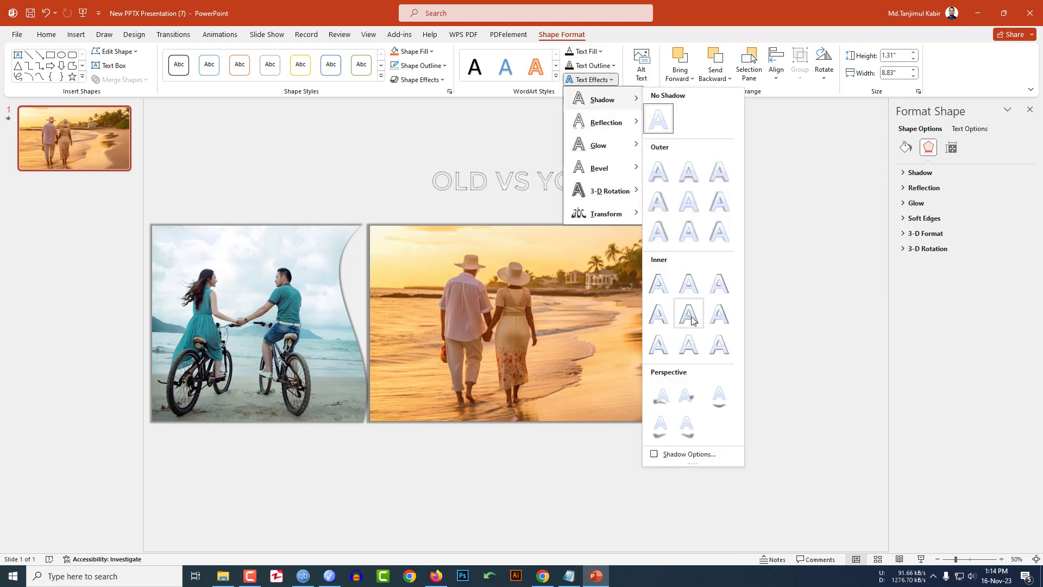
click(691, 317)
mouse_move(600, 204)
mouse_down()
mouse_move(558, 268)
mouse_move(565, 260)
mouse_up()
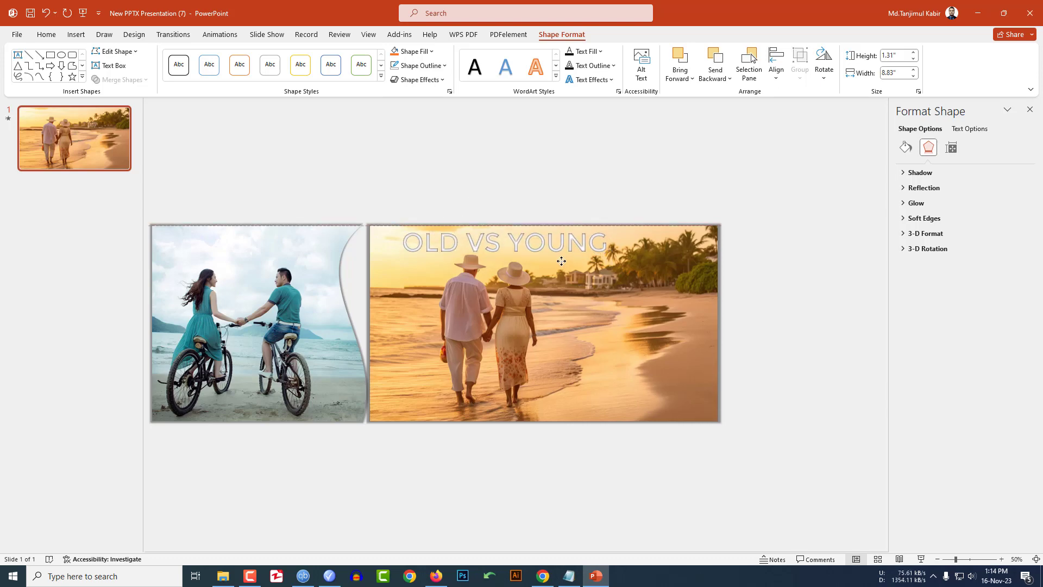
Apply Fly In to the title, set it to start After Previous, and nudge it right
click(221, 34)
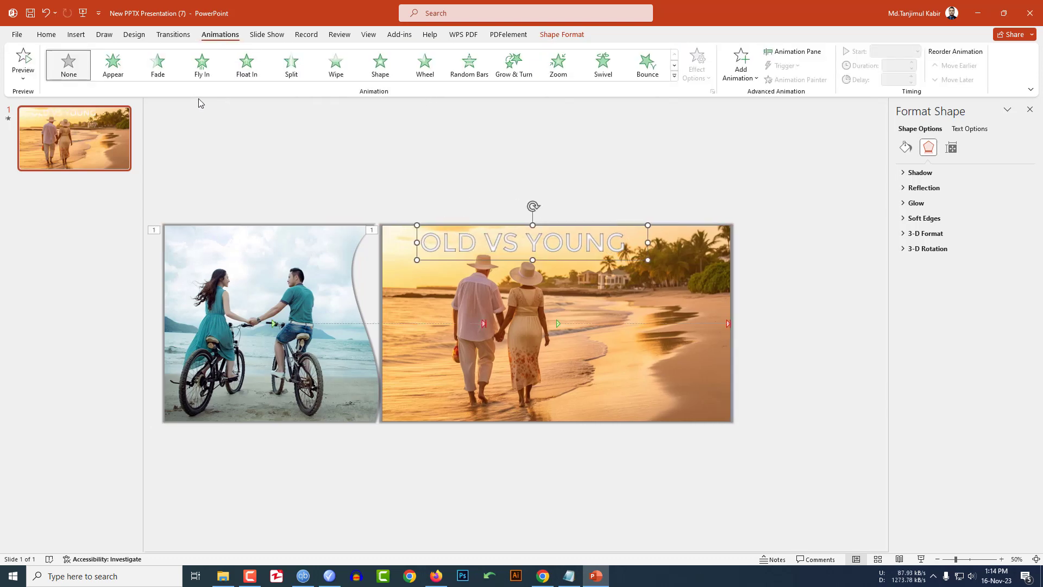
click(202, 66)
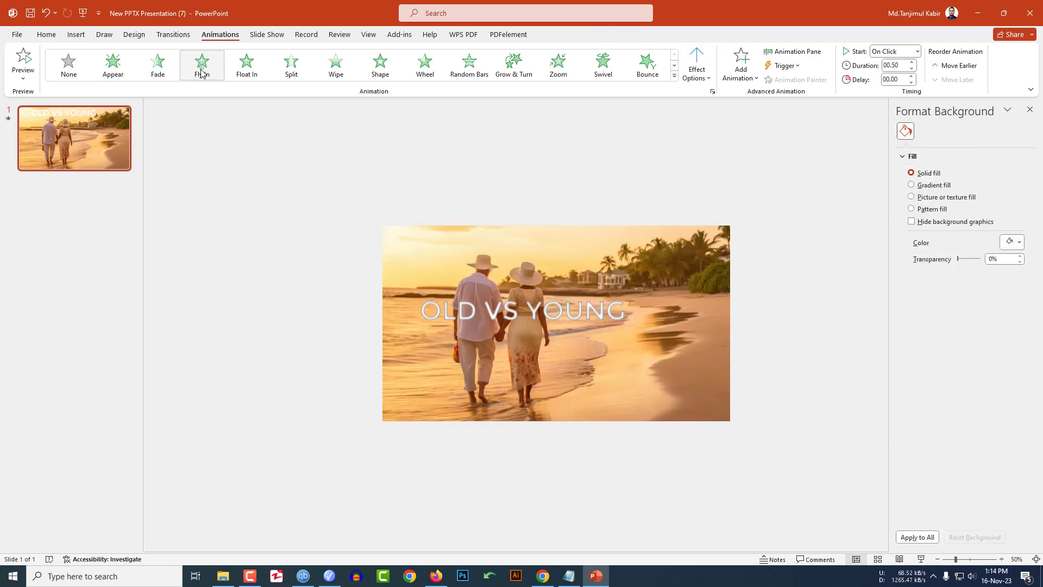
click(916, 52)
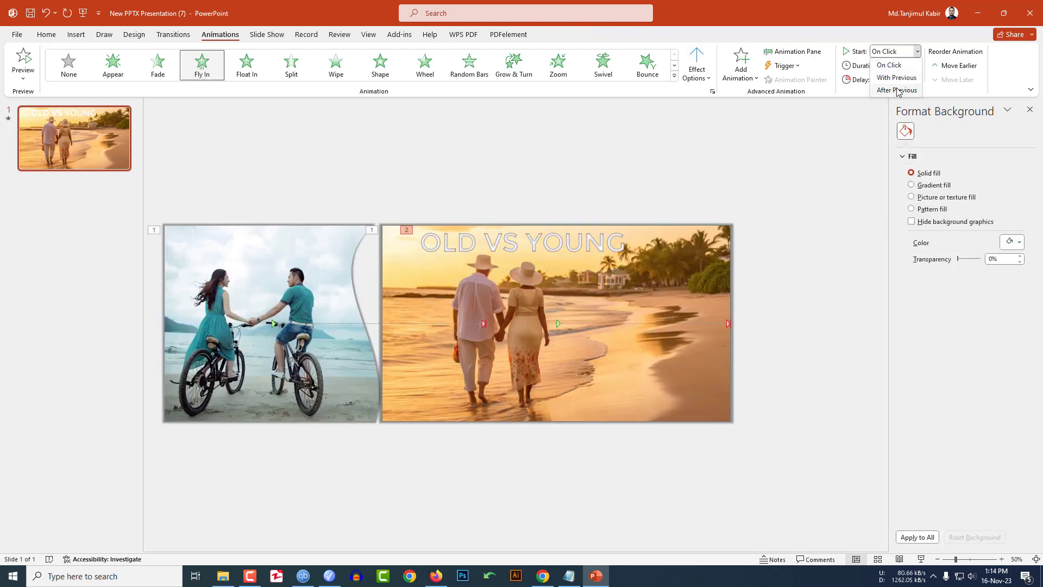
click(892, 79)
click(522, 242)
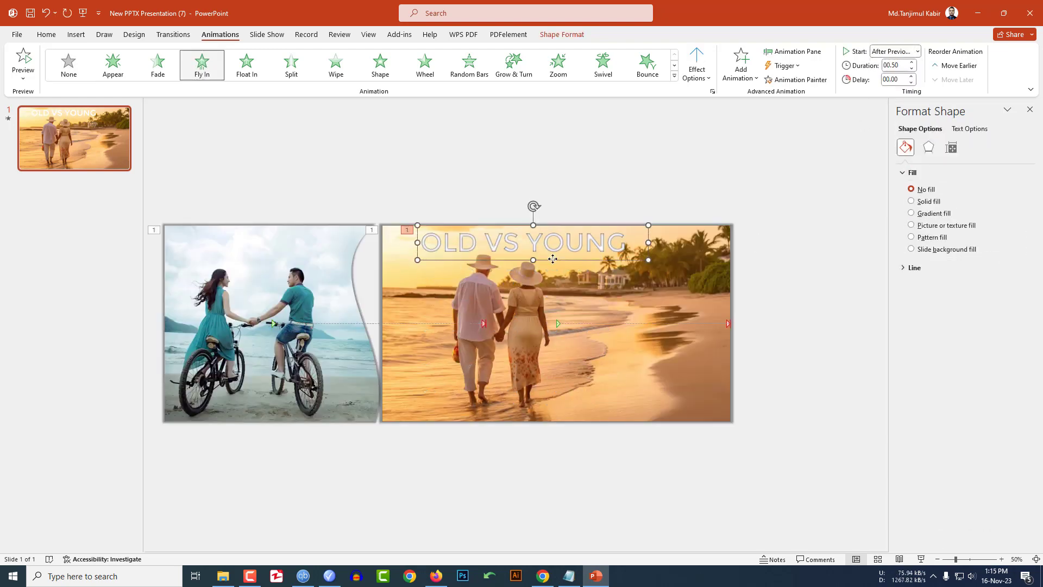
drag(522, 243, 534, 242)
click(770, 282)
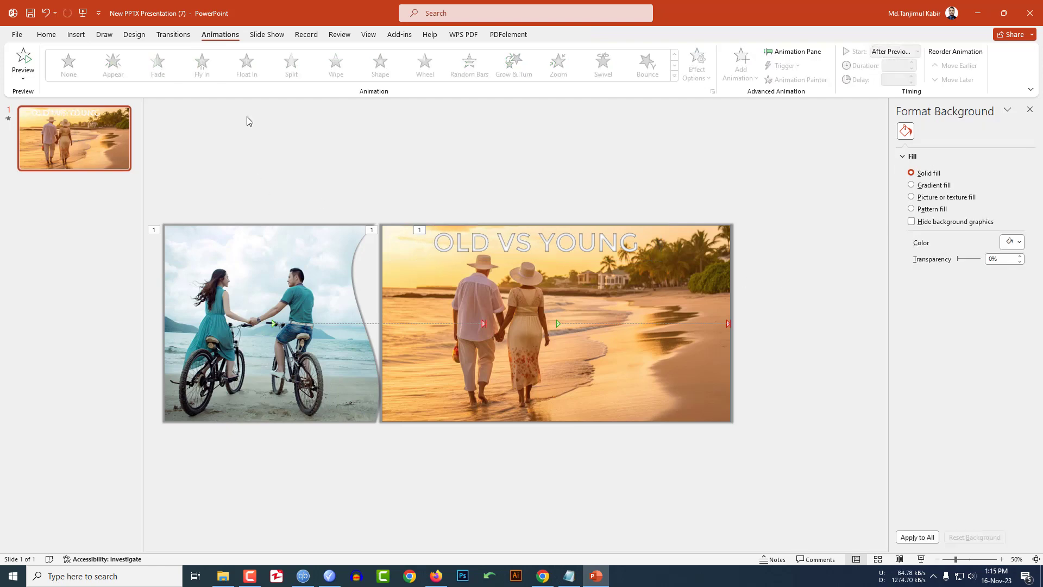